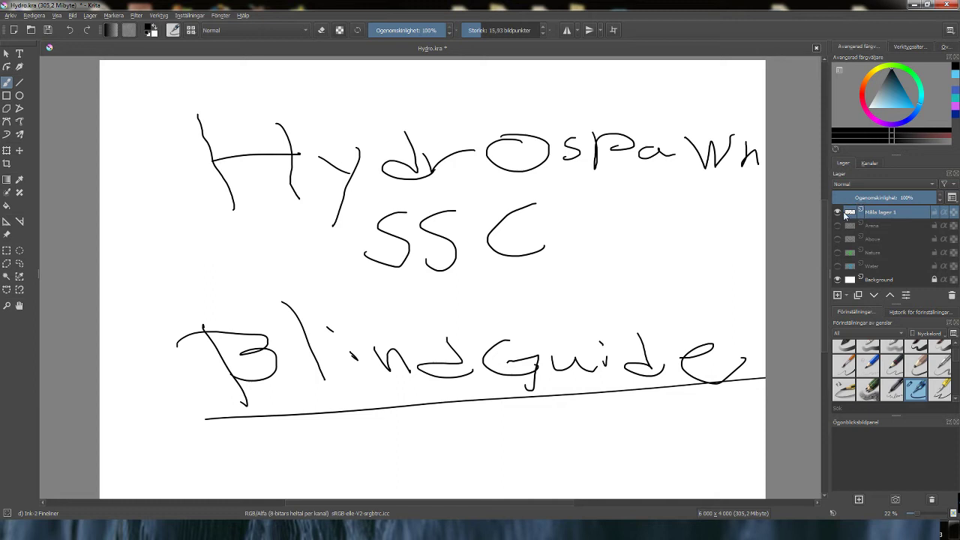
Hide the handwritten title layer and show the Water layer with the blue figure.
click(838, 213)
click(878, 267)
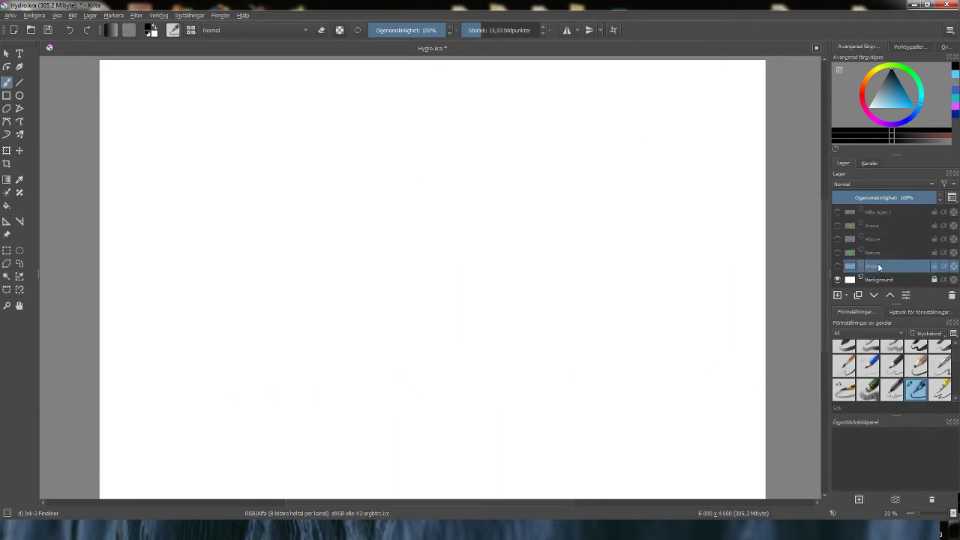
click(837, 267)
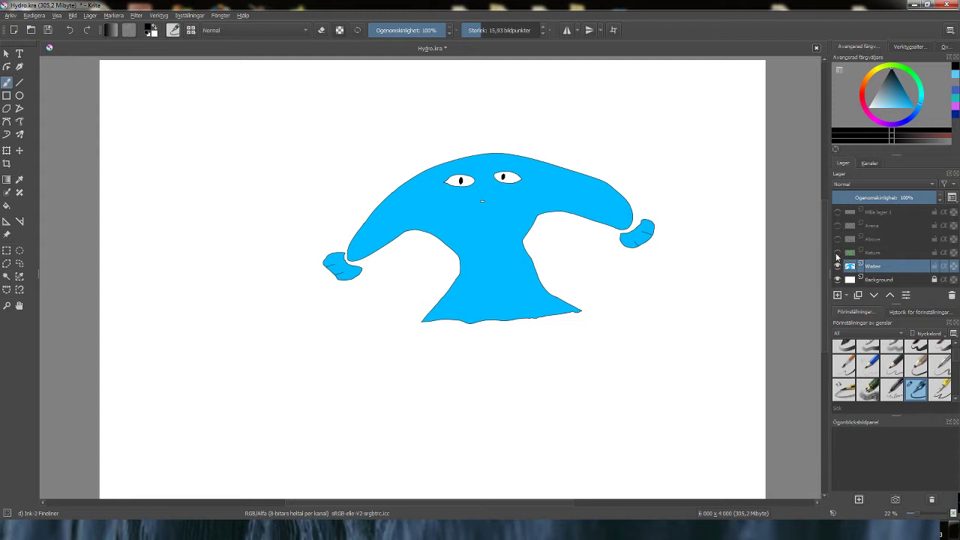
Toggle the Nature layer's visibility repeatedly to compare the green figure with the blue Water figure.
click(838, 253)
click(838, 253)
click(838, 252)
click(838, 252)
click(838, 252)
click(837, 252)
click(838, 252)
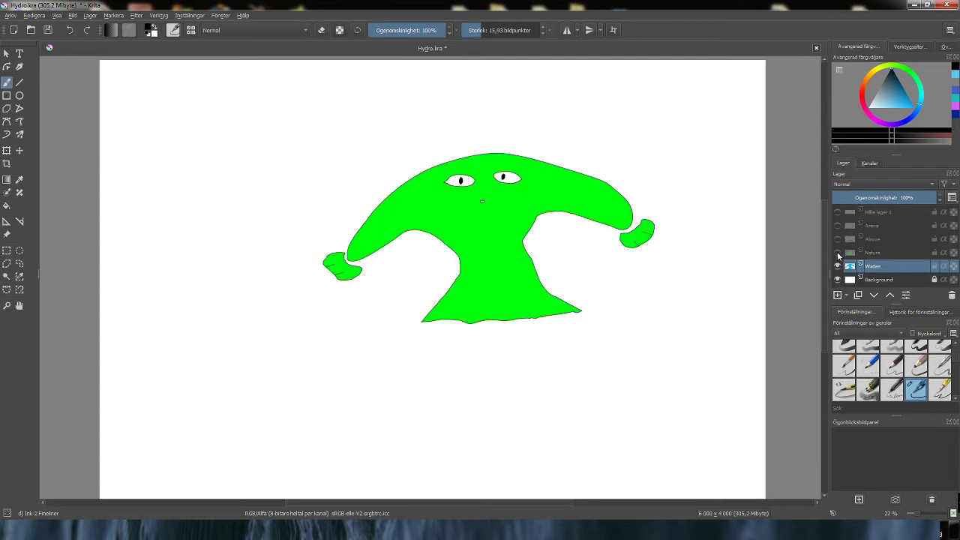
click(838, 252)
click(838, 252)
click(837, 252)
click(838, 252)
click(838, 252)
click(838, 252)
click(838, 252)
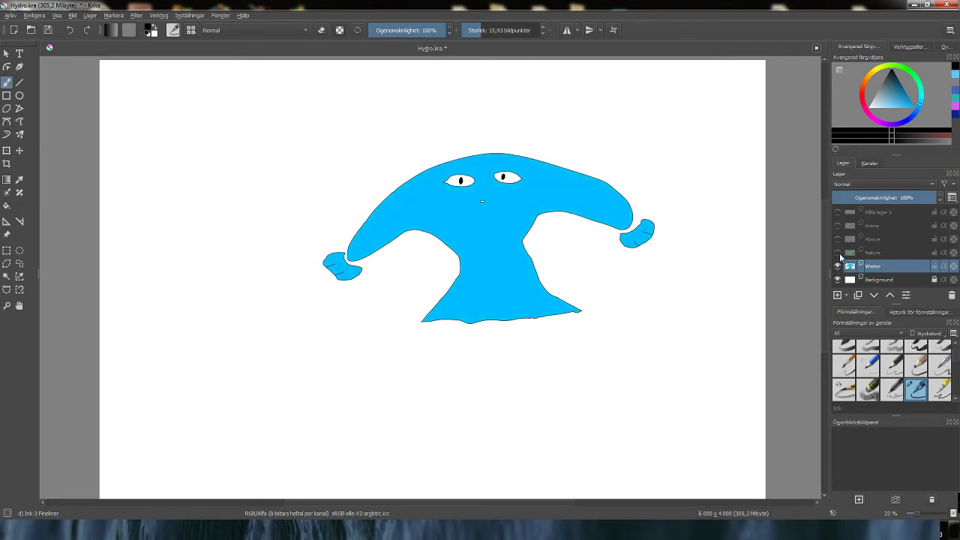
click(838, 253)
click(838, 252)
click(838, 252)
click(838, 252)
click(838, 252)
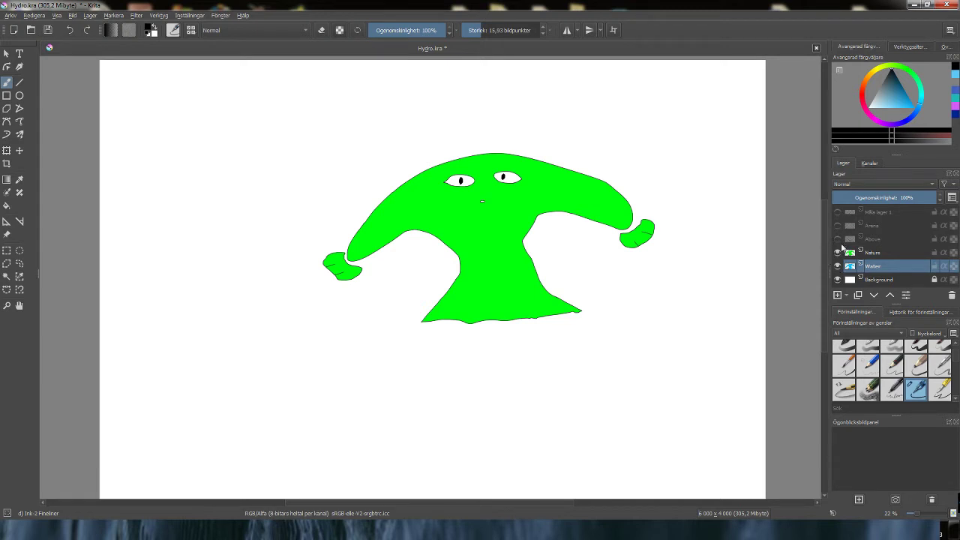
Hide the Nature and Water layers, and select and show the Arena layer.
click(838, 252)
click(838, 266)
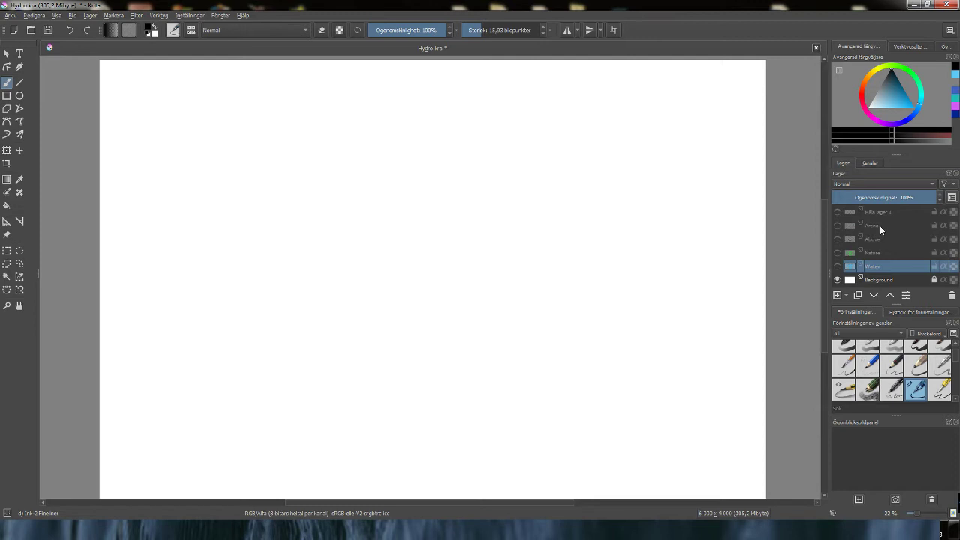
click(874, 226)
click(838, 226)
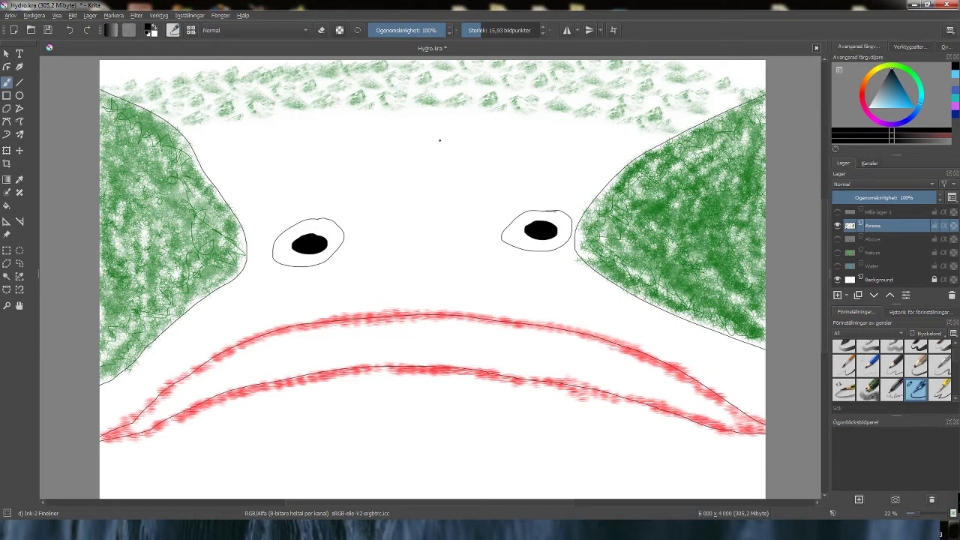
Sketch temporary black marks above the eyes and along the red mouth on the Arena layer, and undo them.
drag(440, 141, 433, 175)
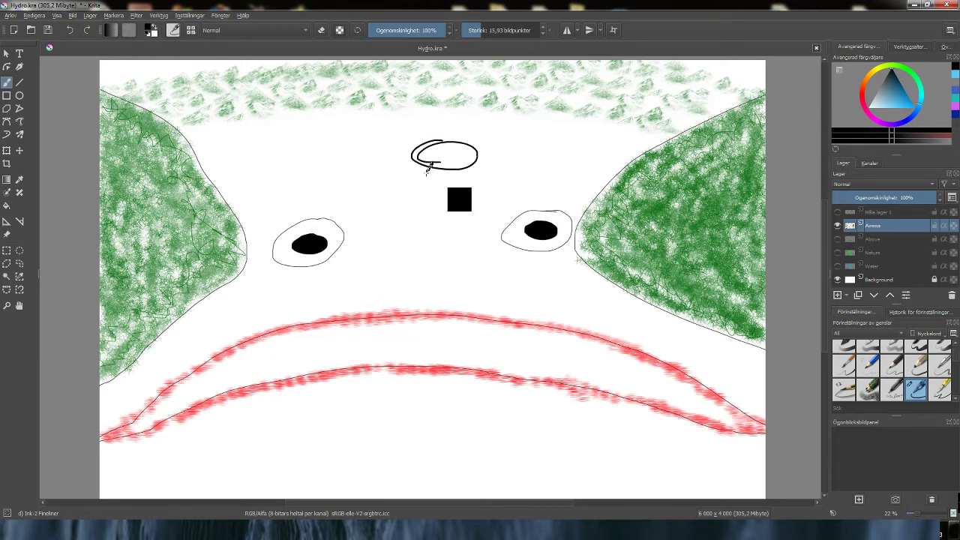
key(ctrl+z)
key(ctrl+z)
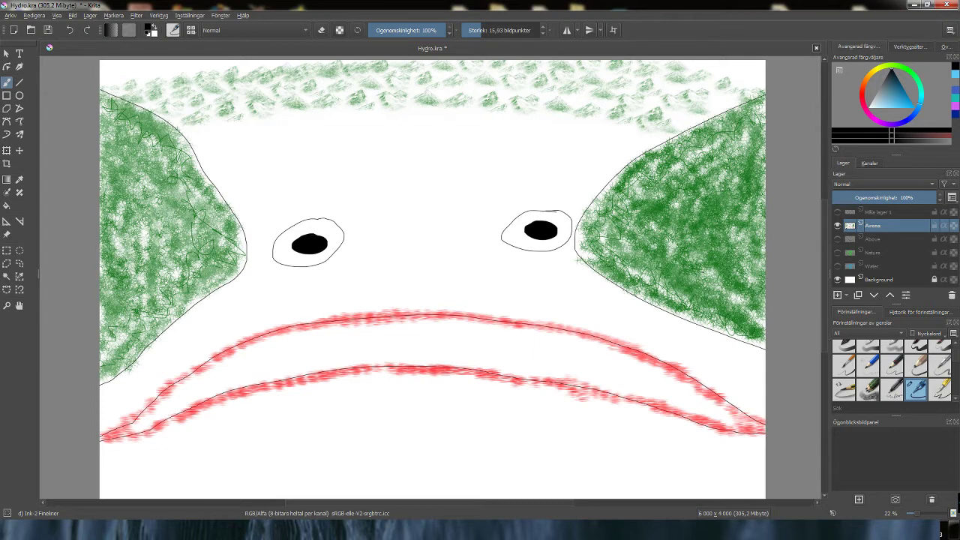
mouse_move(754, 414)
mouse_down()
mouse_move(408, 361)
mouse_move(228, 375)
mouse_move(162, 395)
mouse_up()
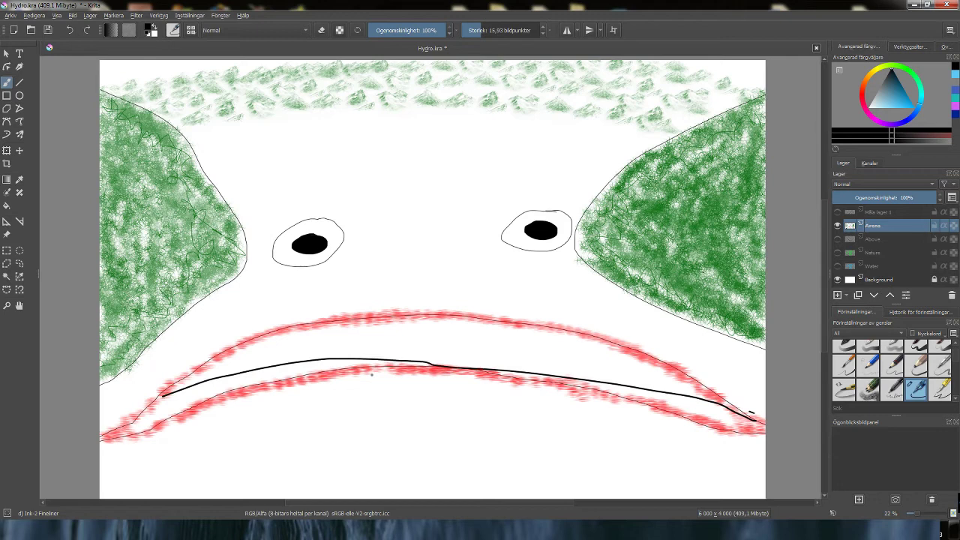
key(ctrl+z)
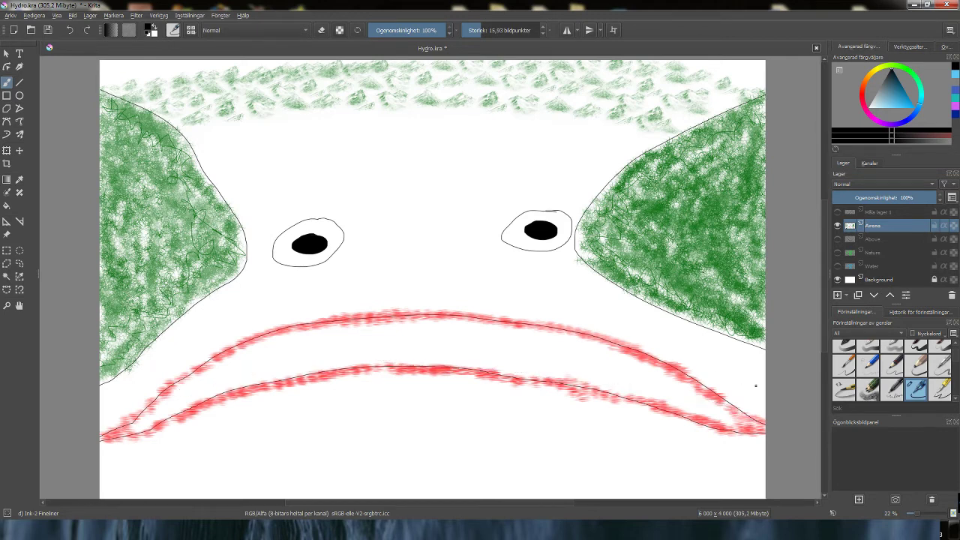
mouse_move(753, 384)
mouse_down()
mouse_move(712, 385)
mouse_move(744, 394)
mouse_up()
key(ctrl+z)
Show the Above layer, and try a freehand black outline around the area below its small hat figure, undoing the strokes.
click(837, 238)
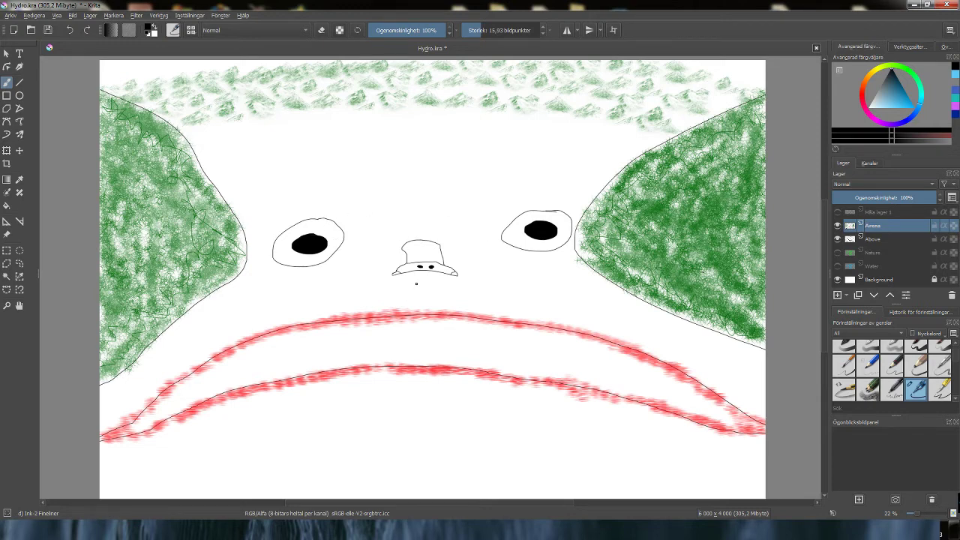
mouse_move(417, 288)
mouse_down()
mouse_move(430, 293)
mouse_move(418, 297)
mouse_up()
key(ctrl+z)
key(ctrl+z)
mouse_move(494, 281)
mouse_down()
mouse_move(328, 274)
mouse_move(255, 296)
mouse_move(241, 406)
mouse_move(474, 463)
mouse_move(582, 407)
mouse_move(552, 344)
mouse_move(485, 287)
mouse_up()
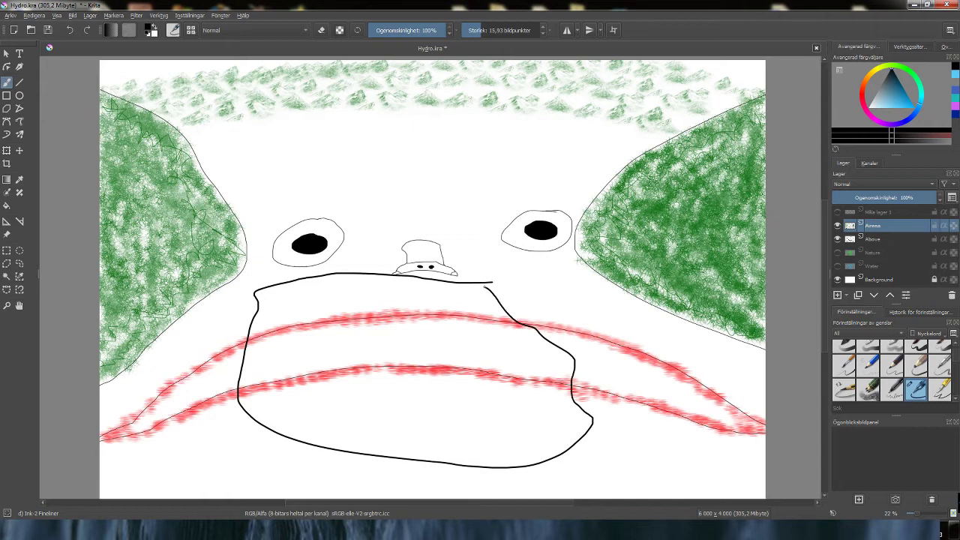
key(ctrl+z)
Sketch a row of short black strokes between the small hat figure and the red mouth, and undo them all.
mouse_move(322, 283)
mouse_down()
mouse_move(338, 297)
mouse_move(384, 285)
mouse_move(556, 300)
mouse_up()
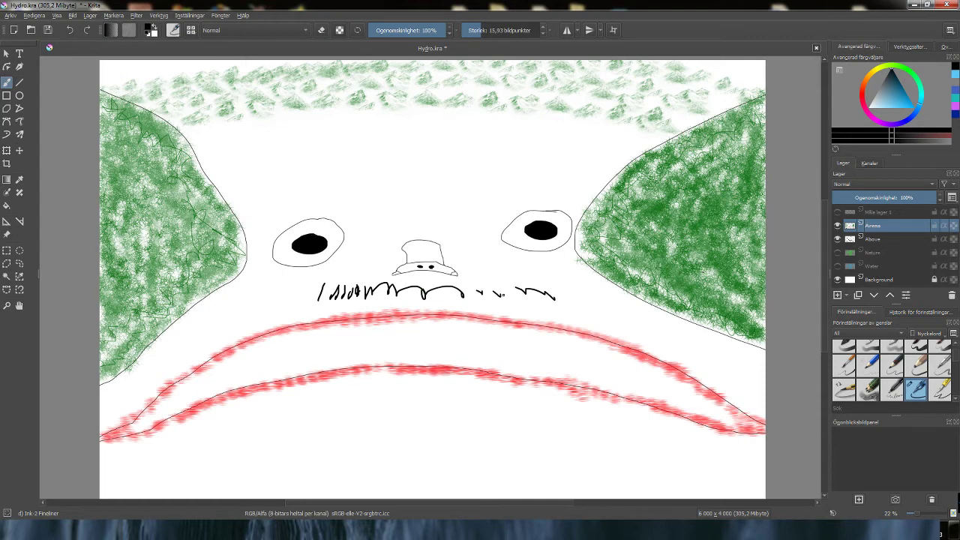
key(ctrl+z)
key(ctrl+z)
key(ctrl+z)
key(ctrl+z)
key(ctrl+z)
key(ctrl+z)
key(ctrl+z)
key(ctrl+z)
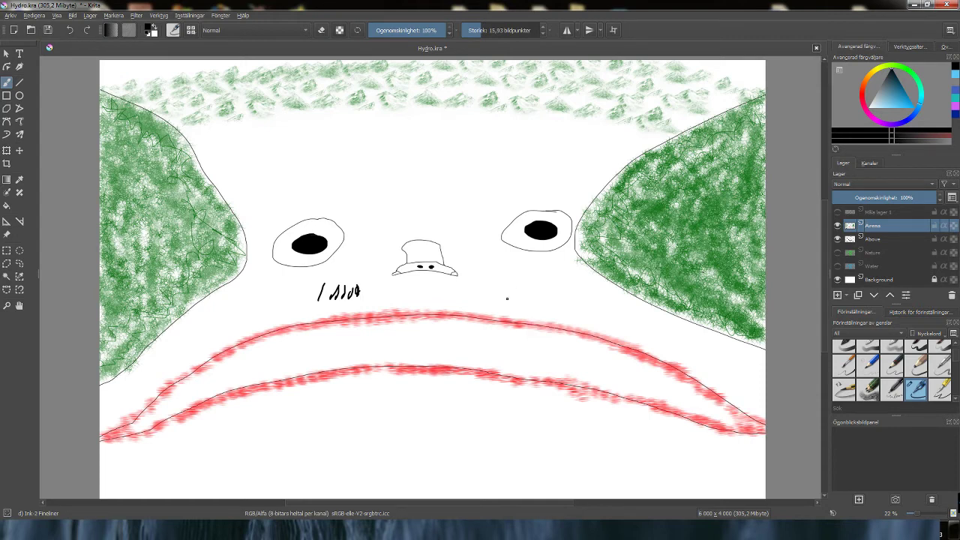
key(ctrl+z)
key(ctrl+z)
key(ctrl+z)
key(ctrl+z)
Sketch temporary black lines around, above and between the two large eyes, and undo them.
mouse_move(339, 274)
mouse_down()
mouse_move(352, 203)
mouse_move(383, 223)
mouse_up()
key(ctrl+z)
key(ctrl+z)
drag(279, 206, 378, 211)
drag(501, 206, 577, 196)
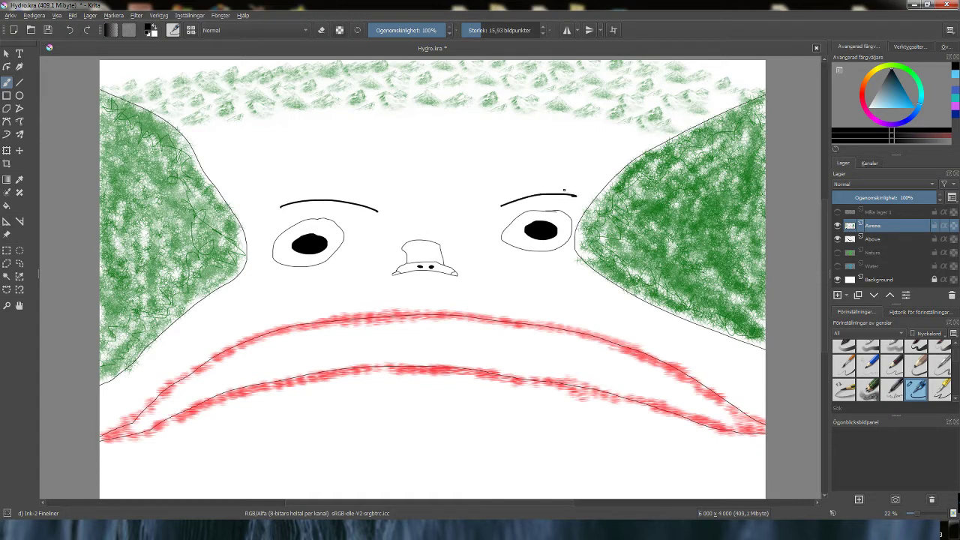
key(ctrl+z)
key(ctrl+z)
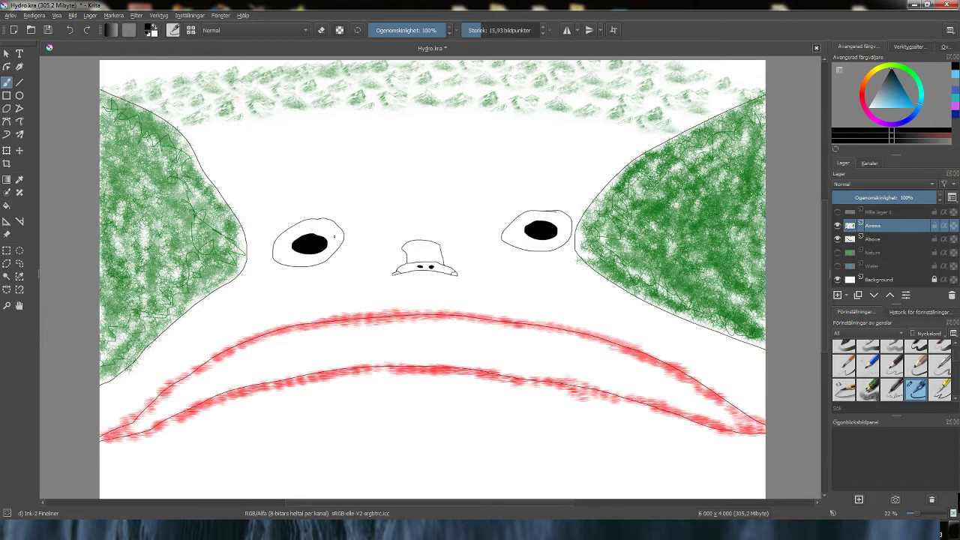
mouse_move(335, 237)
mouse_down()
mouse_move(401, 250)
mouse_move(499, 248)
mouse_up()
key(ctrl+z)
key(ctrl+z)
Select the Above layer and move its small hat figure up to sit centrally just above the level of the eyes.
click(841, 255)
click(838, 254)
click(886, 234)
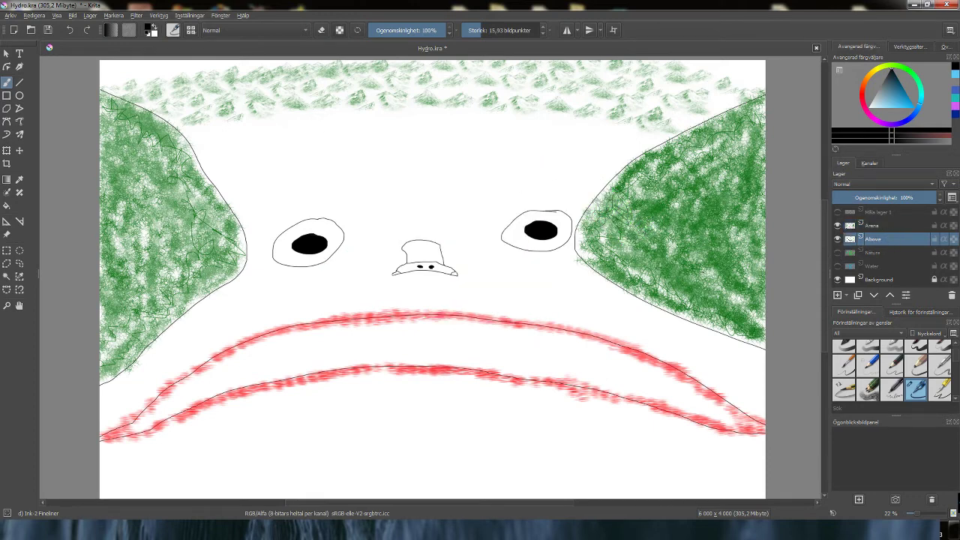
click(20, 151)
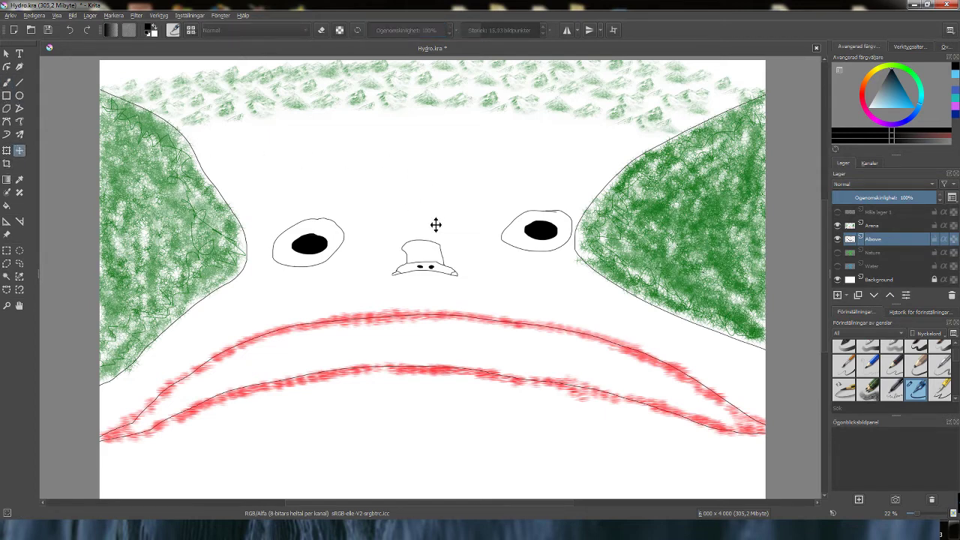
mouse_move(442, 240)
mouse_down()
mouse_move(456, 207)
mouse_move(428, 177)
mouse_move(455, 175)
mouse_move(442, 186)
mouse_up()
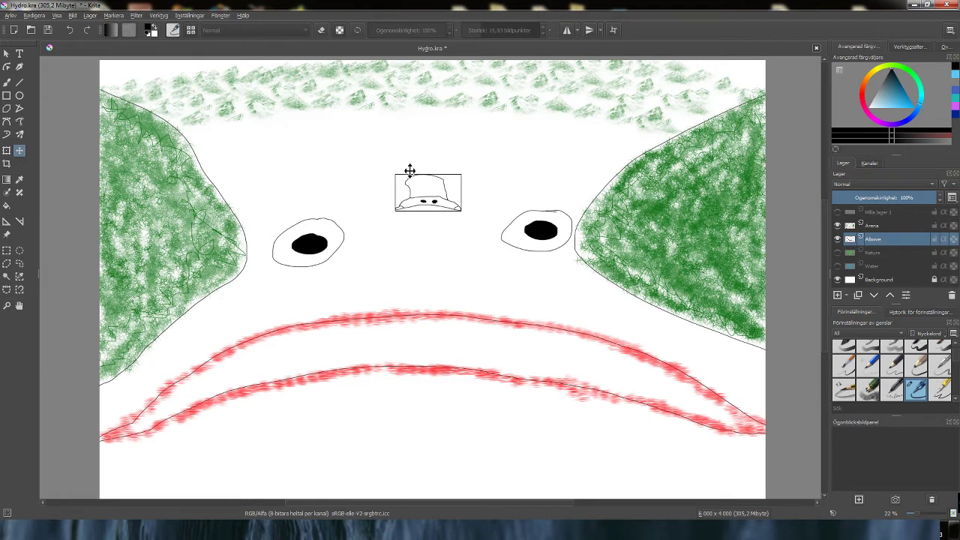
mouse_move(435, 190)
mouse_down()
mouse_move(434, 182)
mouse_move(548, 163)
mouse_move(446, 178)
mouse_move(309, 178)
mouse_move(504, 162)
mouse_move(470, 154)
mouse_move(308, 165)
mouse_move(539, 167)
mouse_move(332, 163)
mouse_move(525, 167)
mouse_move(306, 172)
mouse_move(488, 172)
mouse_move(421, 186)
mouse_up()
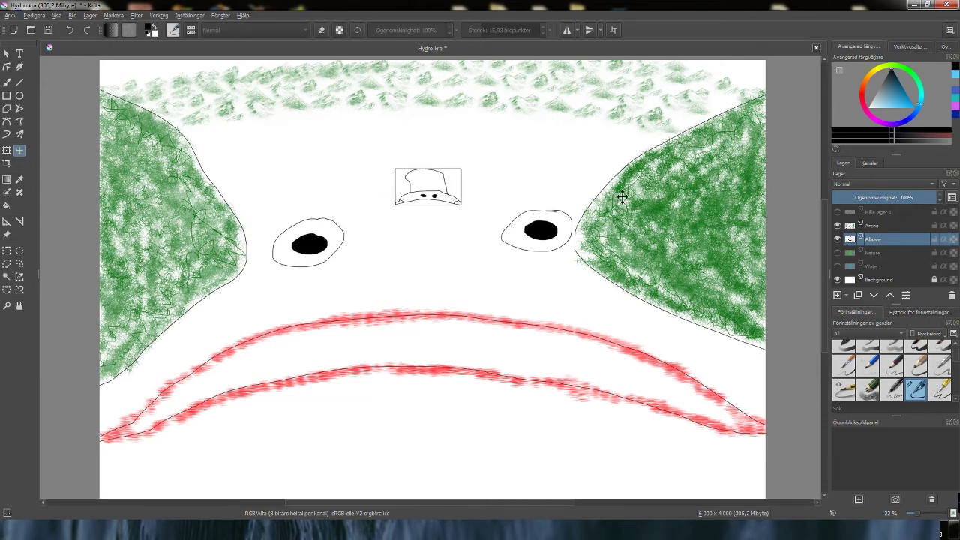
Show the Nature layer, move its green figure up to the centre of the arena, and hide the Above layer.
click(838, 253)
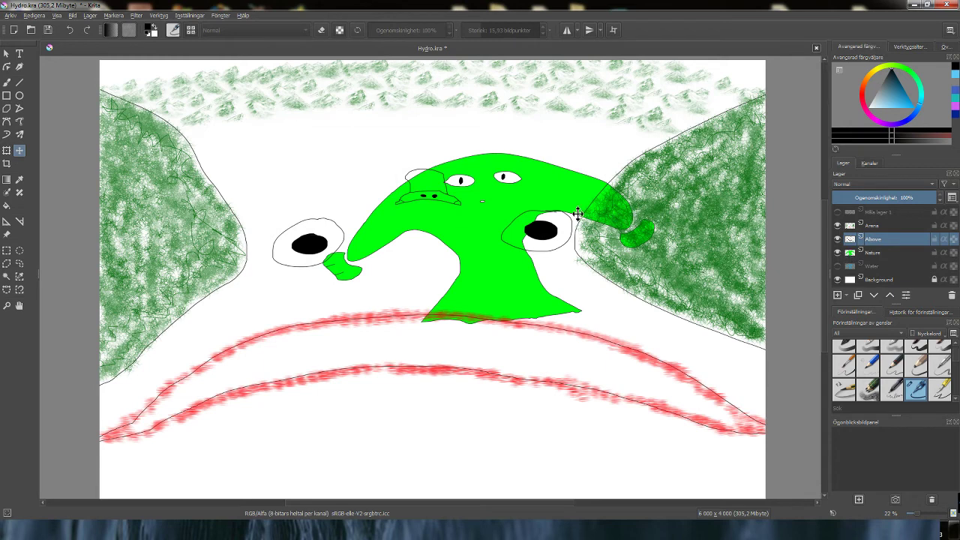
click(872, 253)
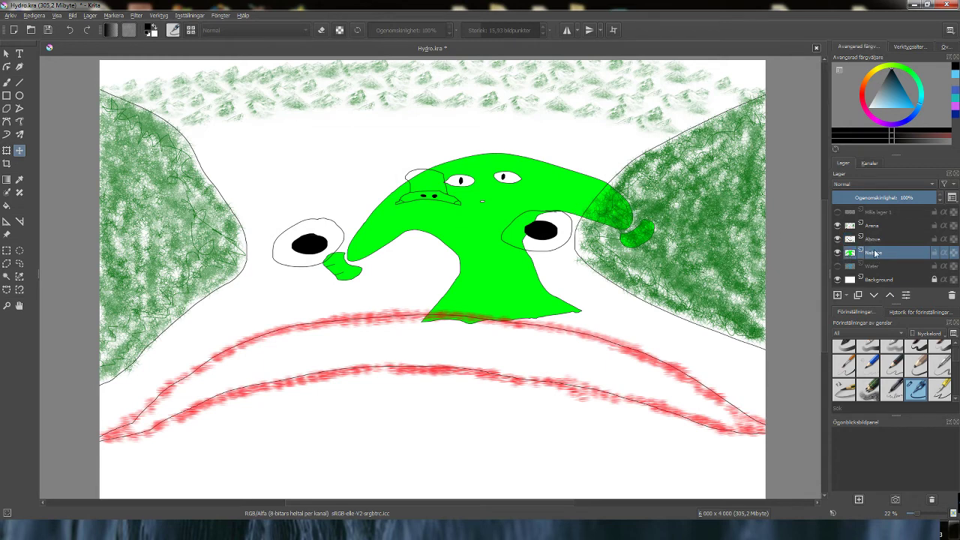
drag(512, 196, 433, 156)
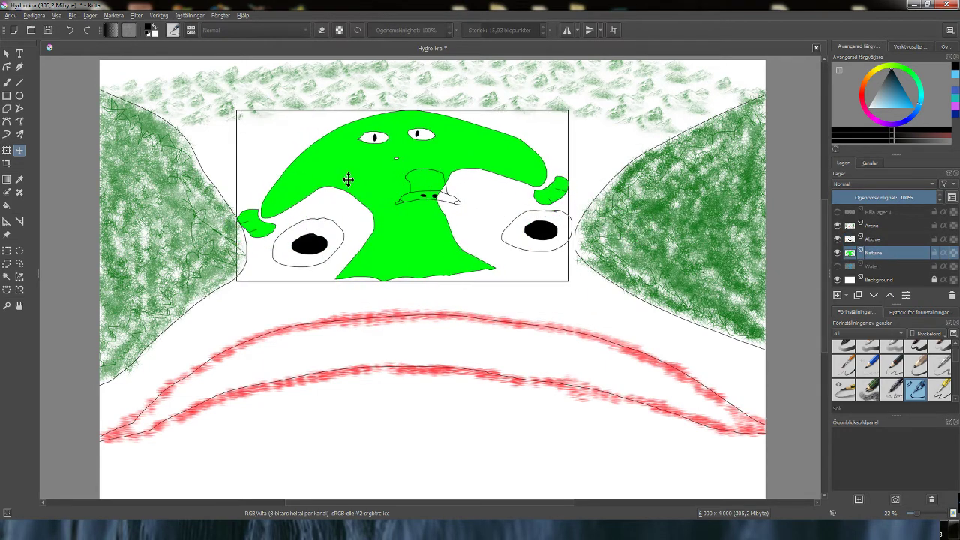
drag(233, 111, 270, 118)
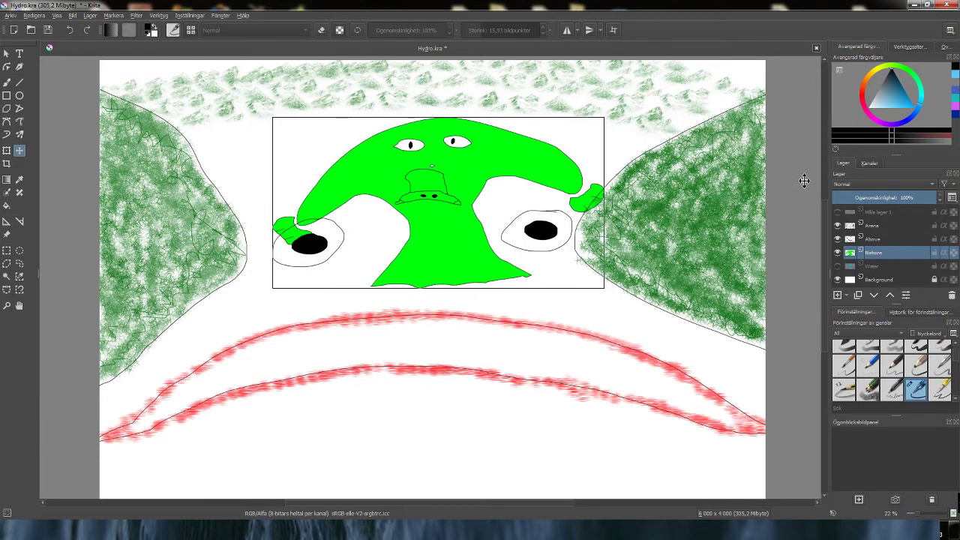
click(837, 239)
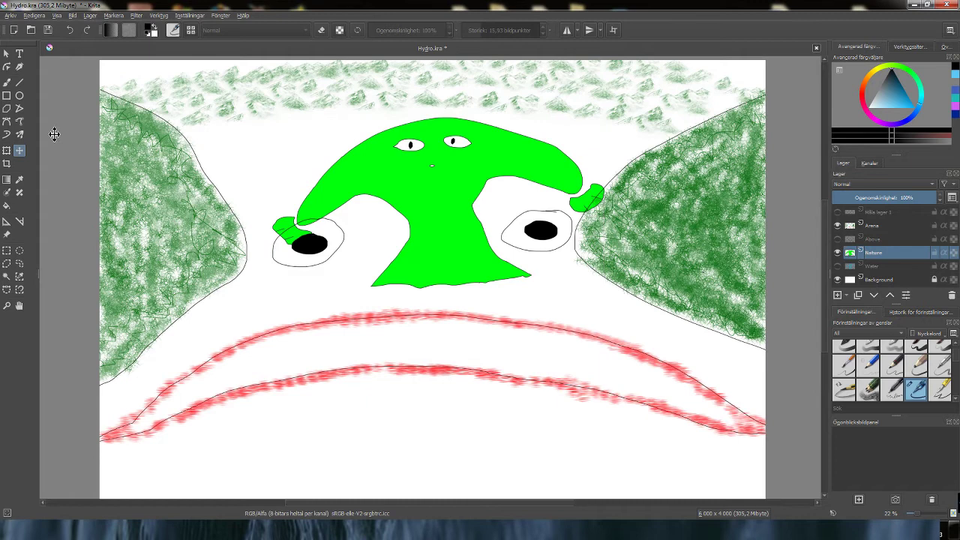
Try to crop the image to a rectangle around the green Nature figure.
click(6, 163)
mouse_move(219, 99)
mouse_down()
mouse_move(518, 184)
mouse_move(660, 307)
mouse_up()
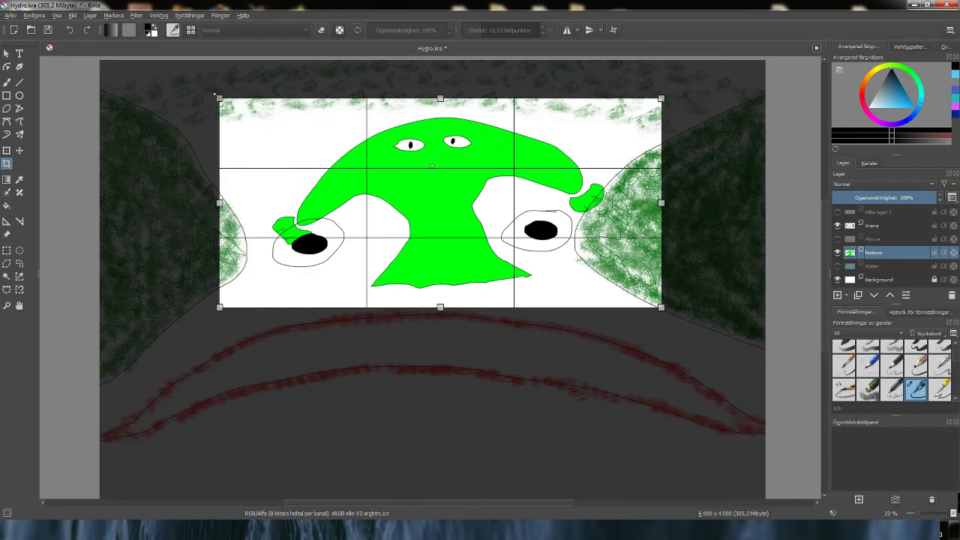
drag(216, 96, 237, 108)
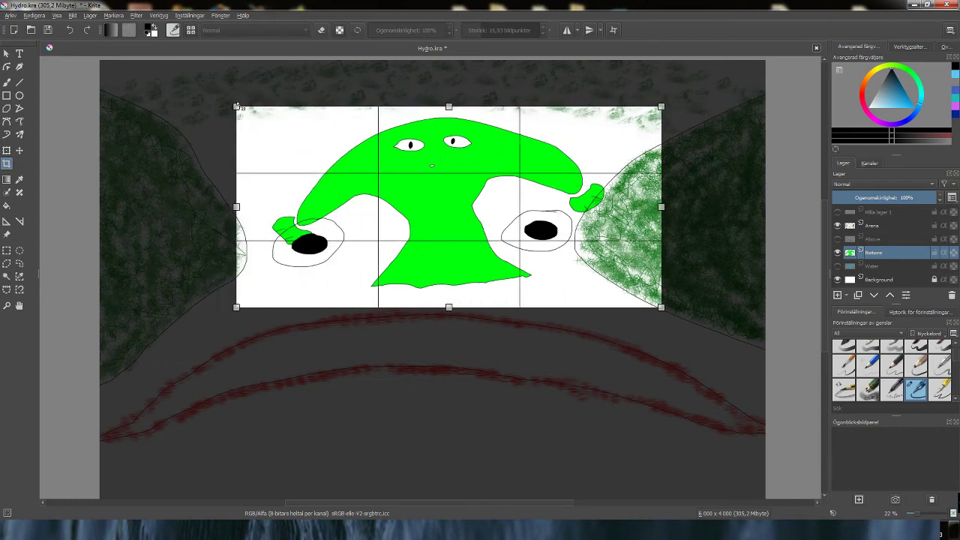
key(Return)
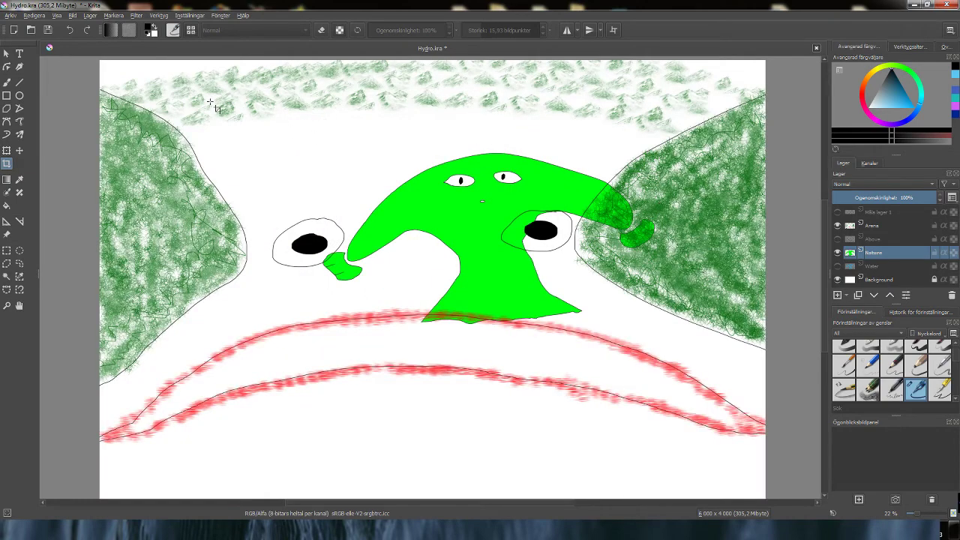
Scale the green Nature figure down to about a quarter of its width and place it between the two large eyes.
click(6, 150)
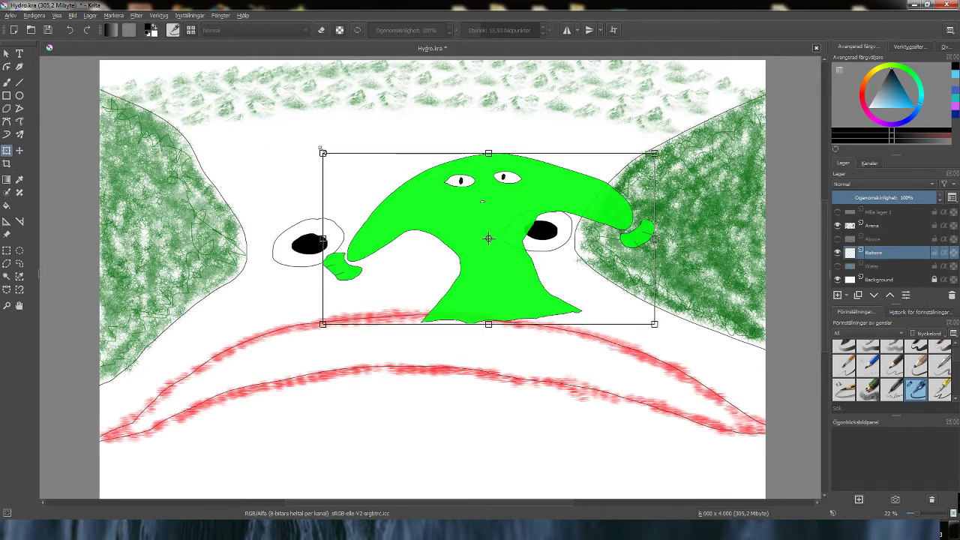
drag(322, 152, 431, 160)
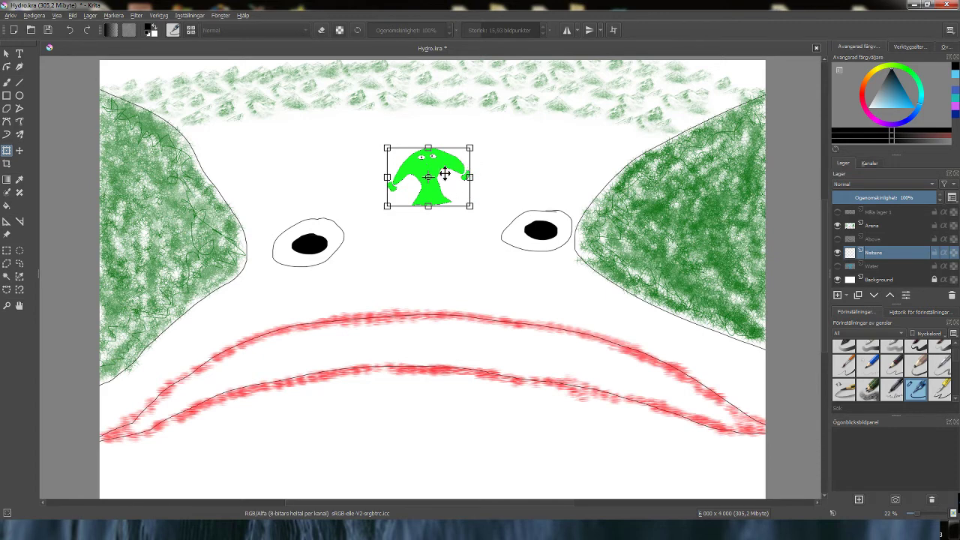
drag(442, 173, 448, 234)
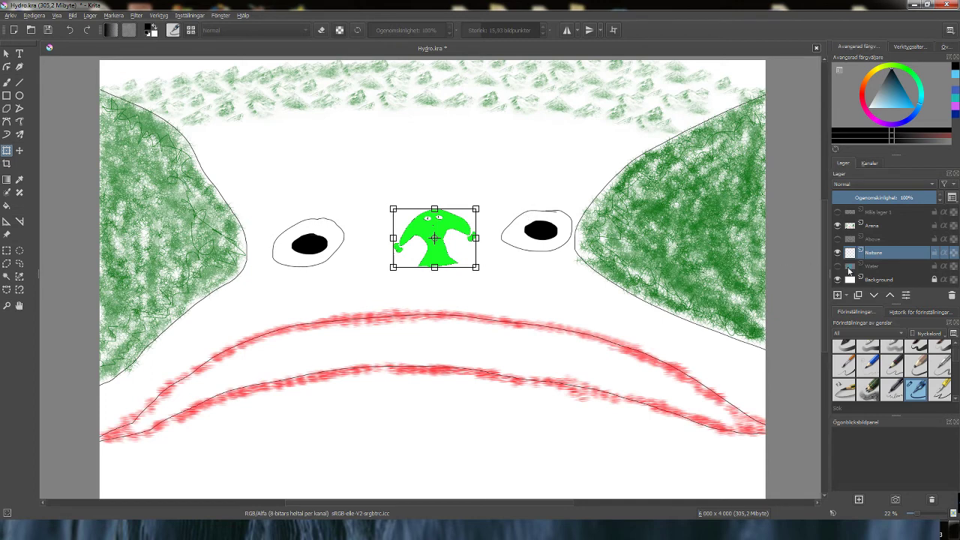
Show the Water layer, scale its blue figure to about a third of its width just above the red mouth, and hide the Nature layer.
click(837, 267)
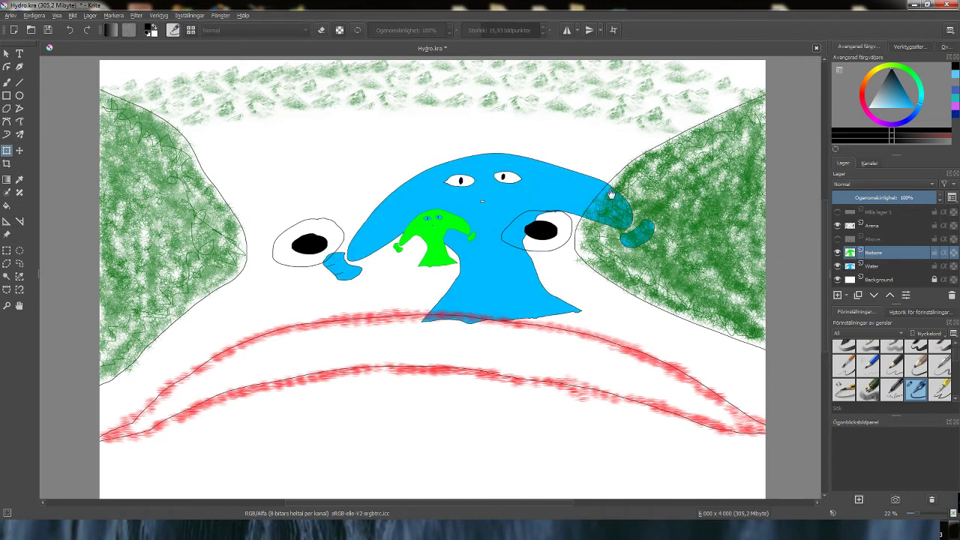
click(873, 266)
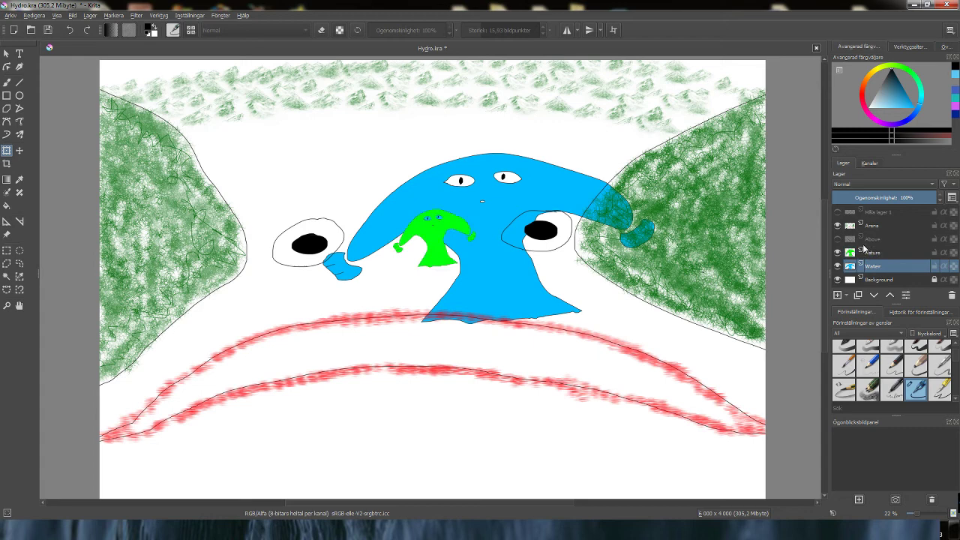
click(470, 199)
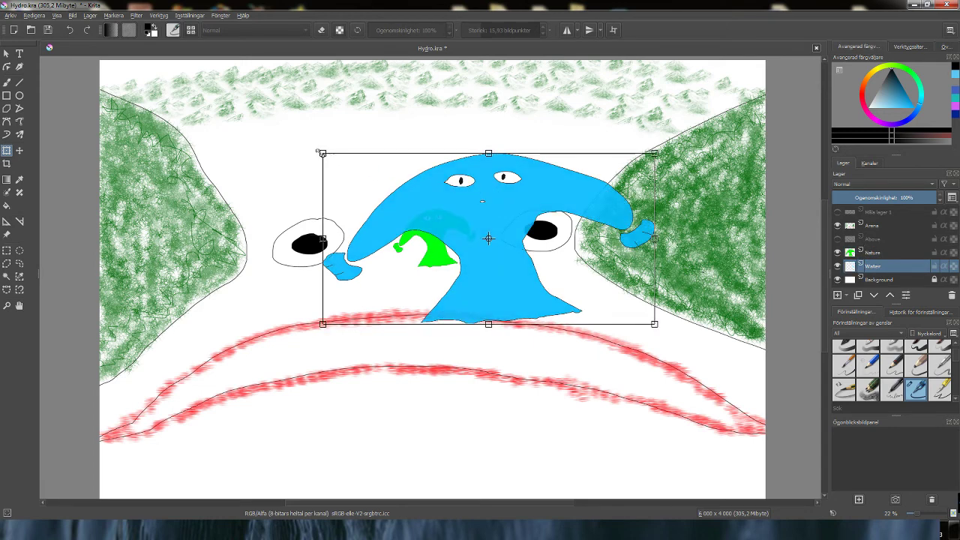
drag(322, 152, 440, 256)
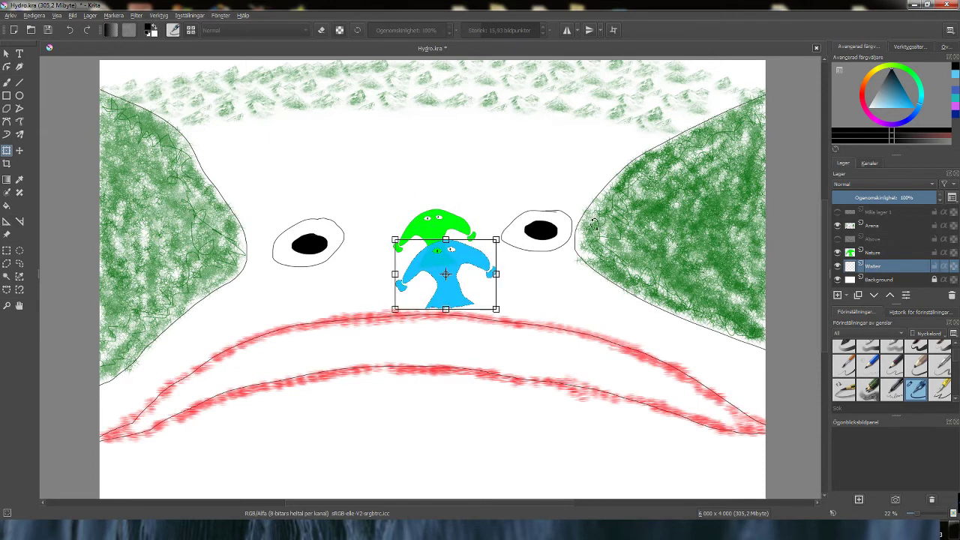
click(838, 252)
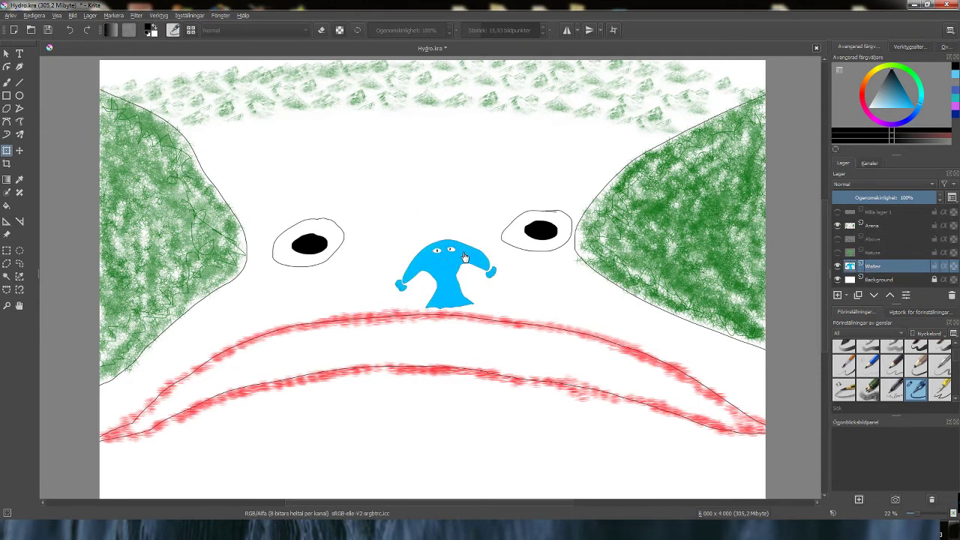
drag(454, 260, 444, 267)
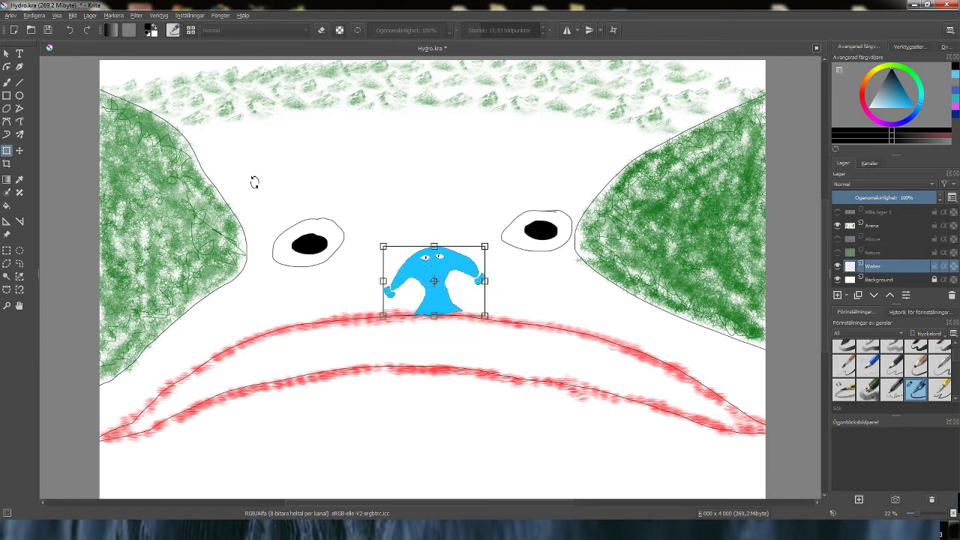
Shift the blue Water figure slightly left while keeping it just above the red mouth.
click(19, 150)
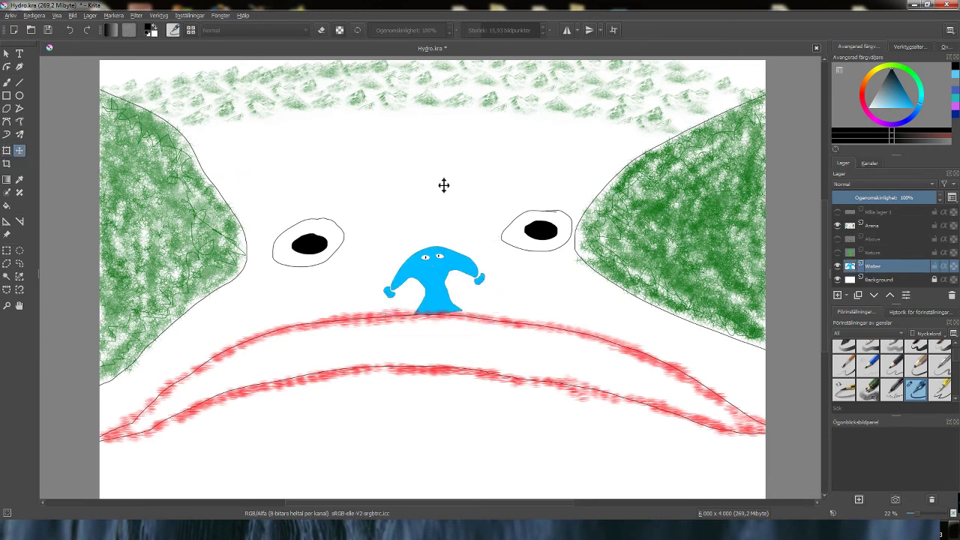
drag(457, 243, 436, 256)
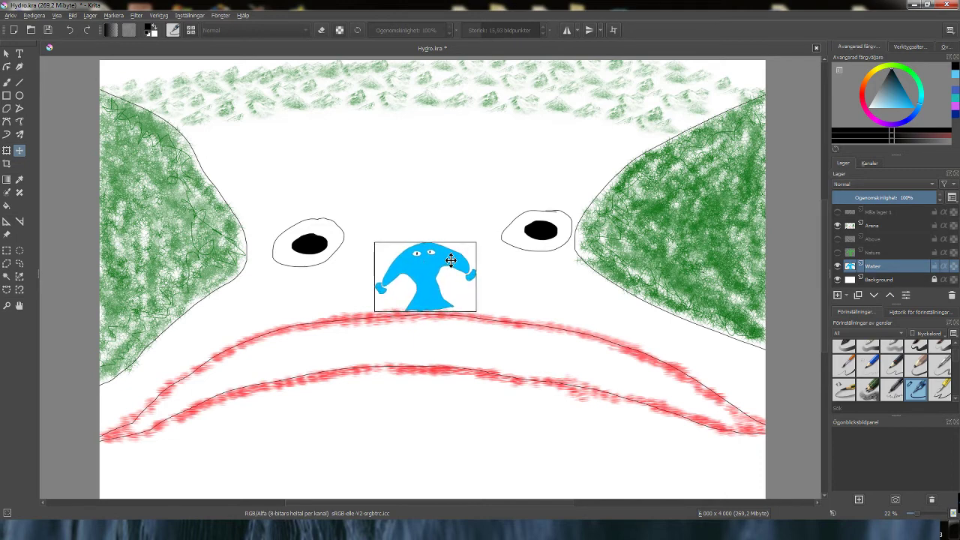
drag(446, 259, 448, 283)
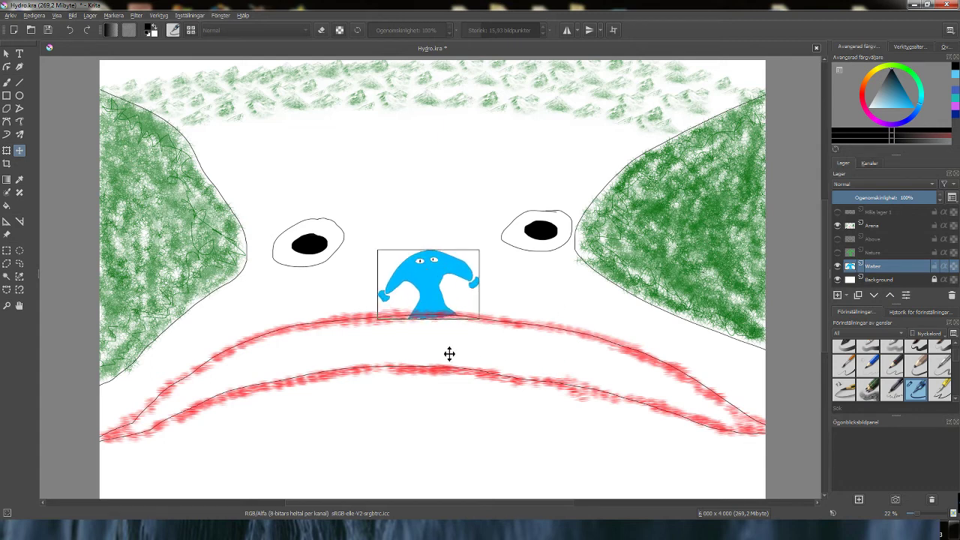
Sketch a large freehand outline around the mouth area on the Arena layer and undo it.
click(872, 226)
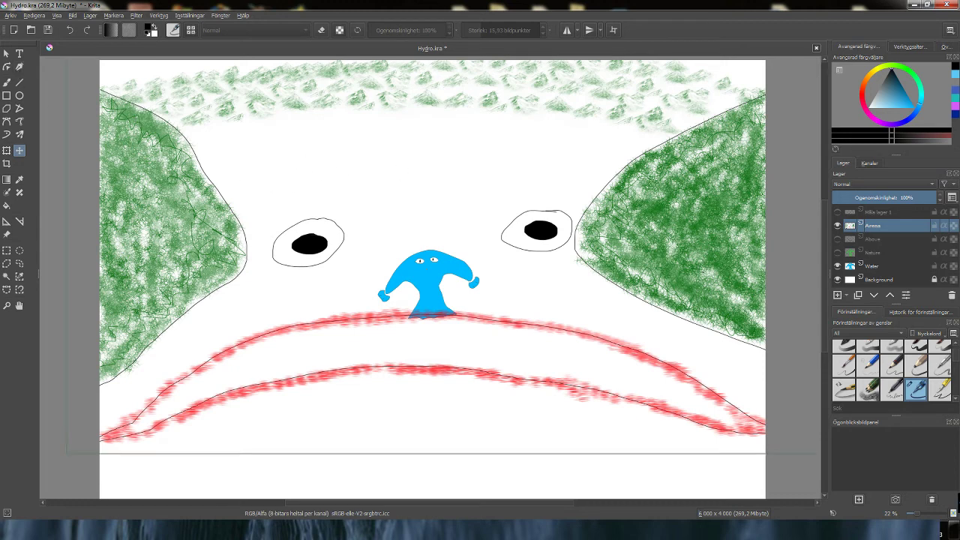
key(b)
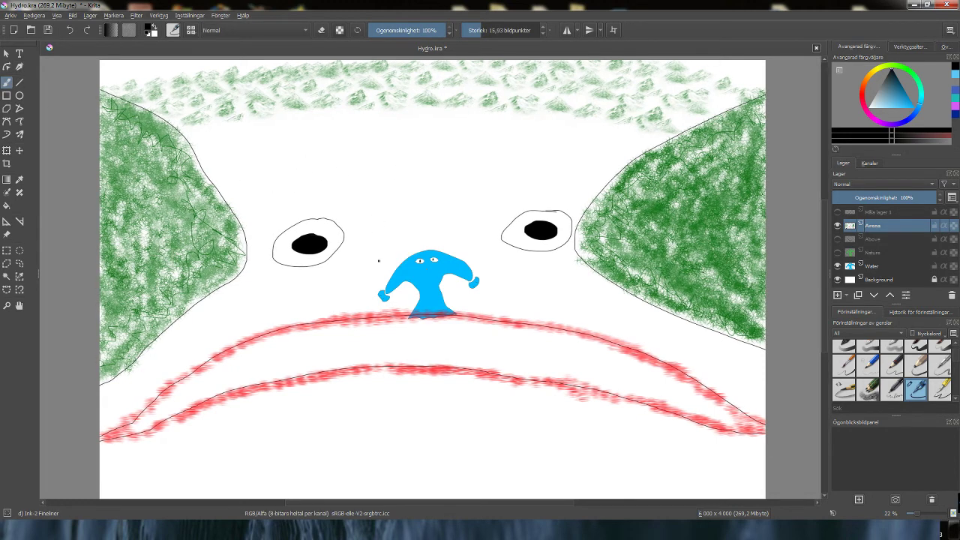
mouse_move(252, 294)
mouse_down()
mouse_move(227, 375)
mouse_move(525, 424)
mouse_move(630, 319)
mouse_up()
mouse_move(577, 288)
mouse_down()
mouse_move(414, 255)
mouse_move(235, 289)
mouse_up()
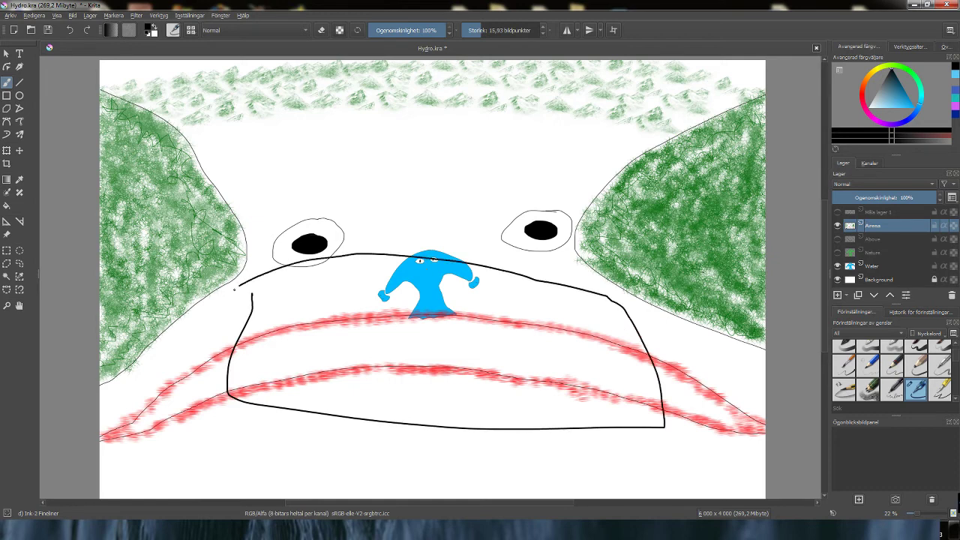
key(ctrl+z)
key(ctrl+z)
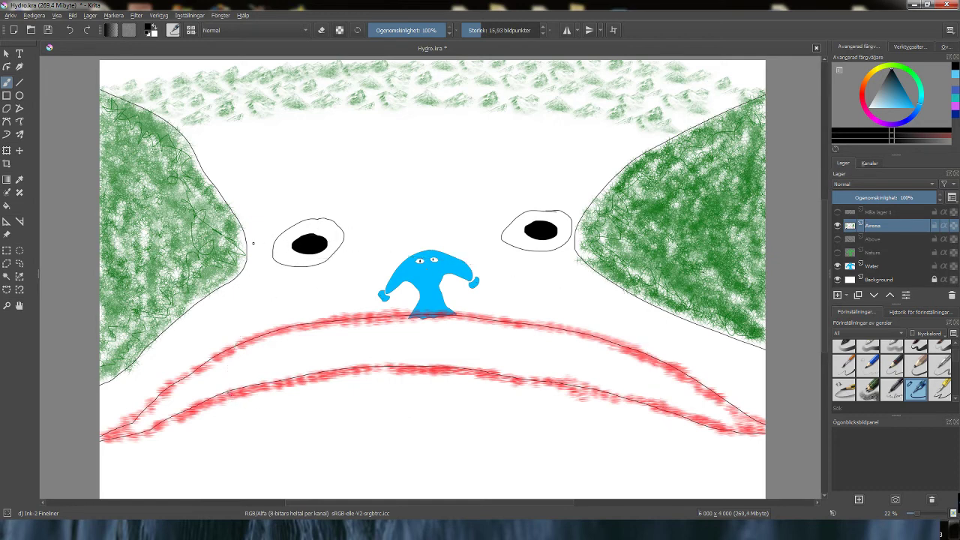
Sketch a narrow loop across both eyes, and undo it together with the blue figure's last moves.
mouse_move(251, 242)
mouse_down()
mouse_move(504, 202)
mouse_move(559, 215)
mouse_move(236, 245)
mouse_up()
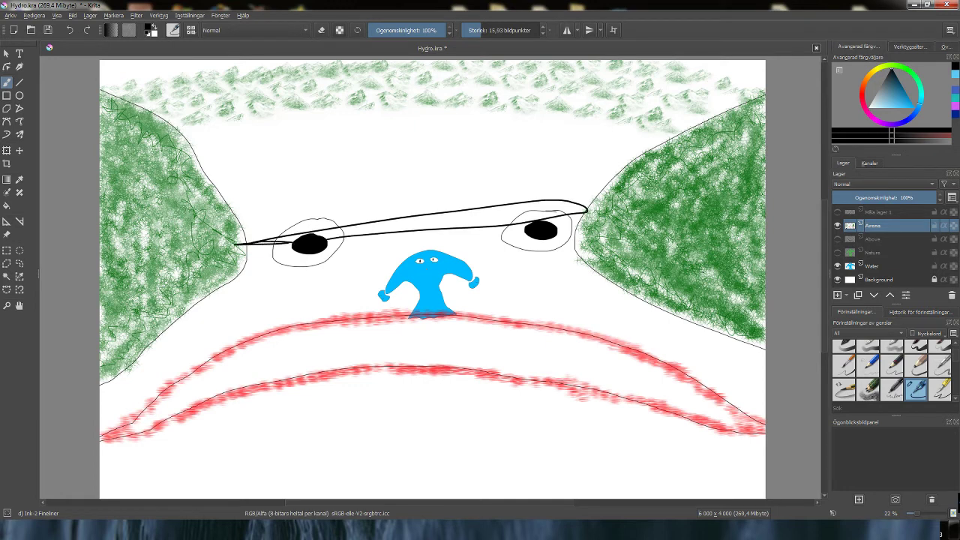
key(ctrl+z)
key(ctrl+z)
key(ctrl+z)
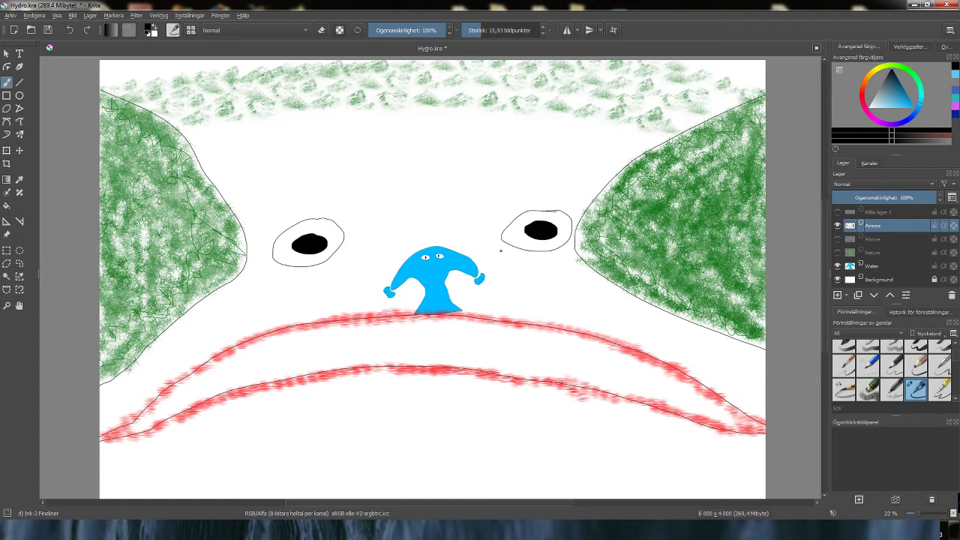
Draw short curved strokes on the inner side of both eyes, around the blue figure, on the Arena layer.
drag(479, 245, 507, 283)
drag(472, 219, 507, 232)
mouse_move(314, 282)
mouse_down()
mouse_move(342, 221)
mouse_move(392, 225)
mouse_up()
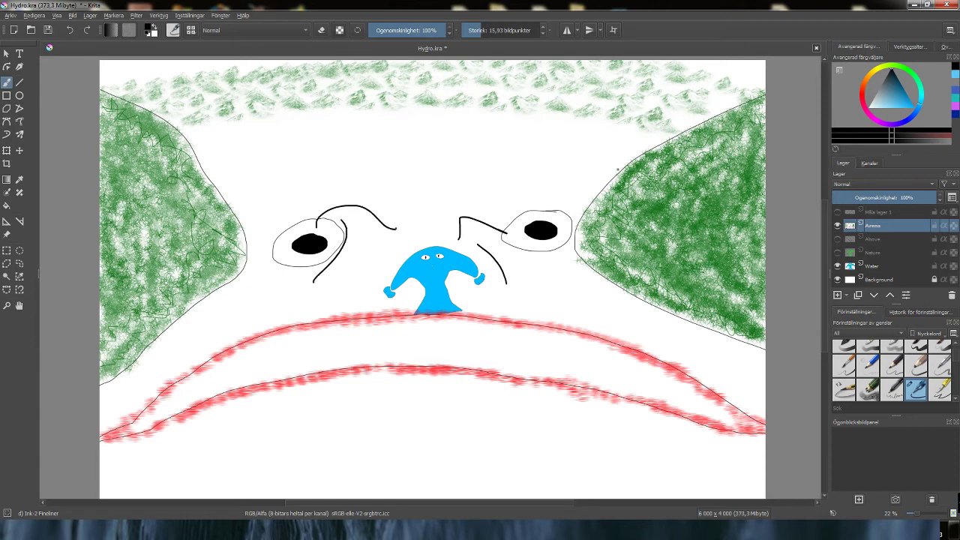
Swap the Water layer for the Nature layer and move the green figure up to just above eye level.
click(838, 266)
click(837, 253)
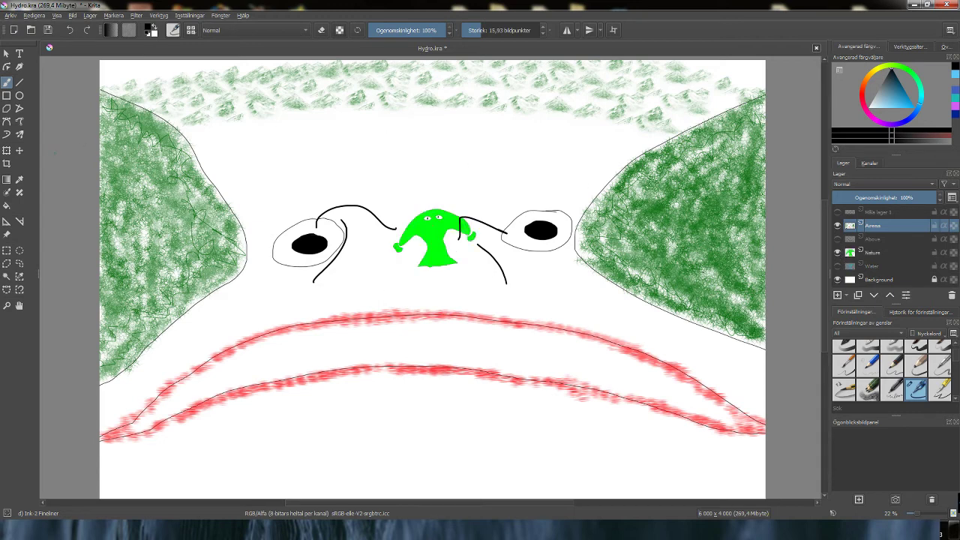
click(19, 150)
click(872, 253)
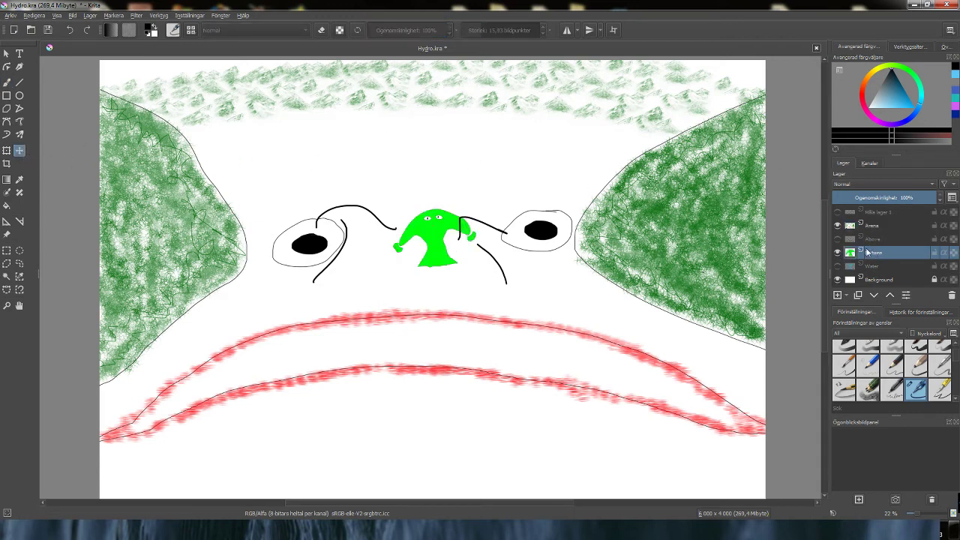
drag(442, 235, 435, 188)
key(b)
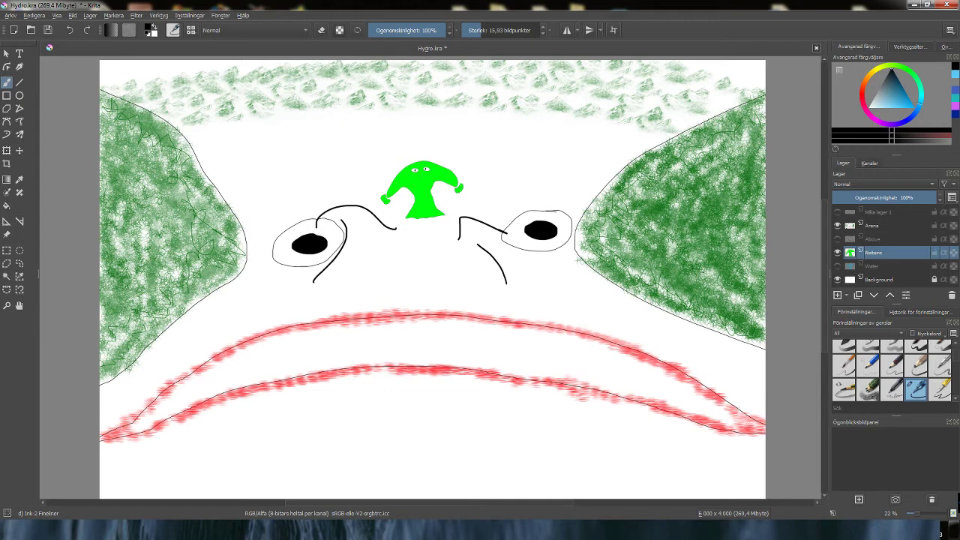
Undo the green figure's move and the strokes beside the eyes, and swap the Nature layer back for the Water layer.
click(886, 226)
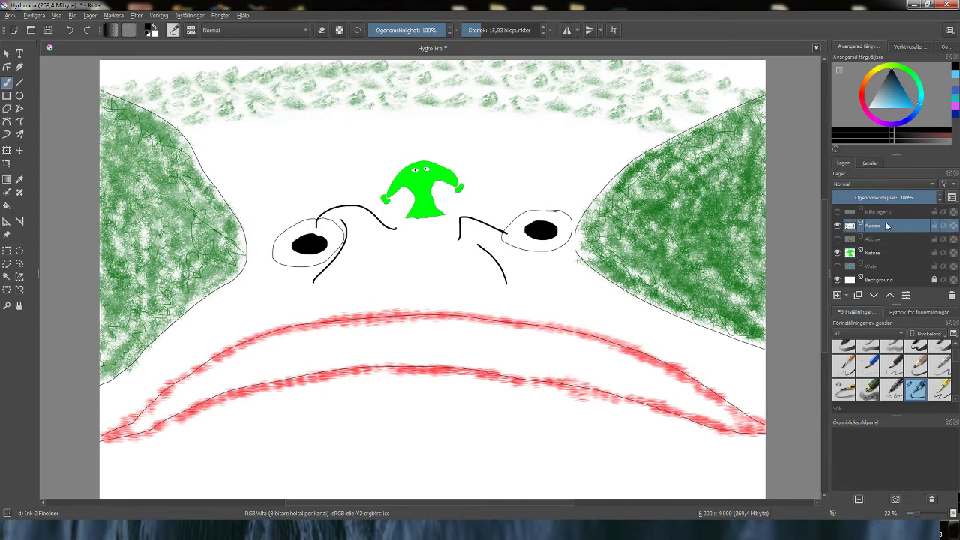
key(ctrl+z)
key(ctrl+z)
key(ctrl+z)
key(ctrl+z)
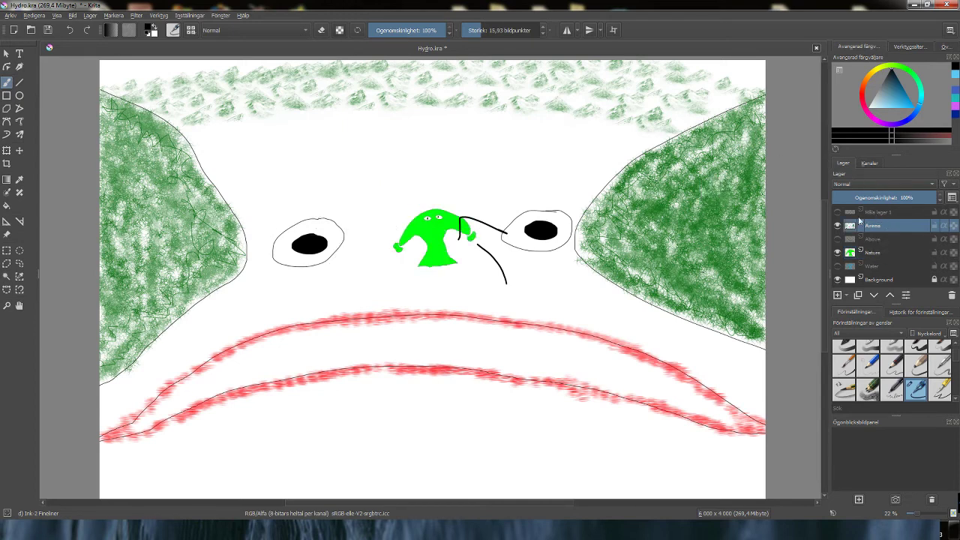
key(ctrl+z)
click(839, 254)
click(838, 266)
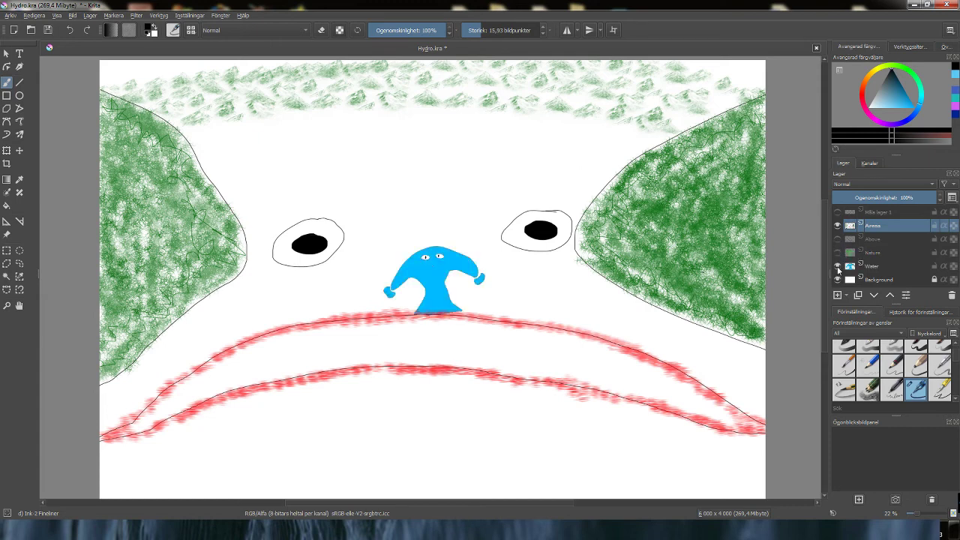
Draw freehand strokes from above down onto each eye on the Arena layer and undo them.
mouse_move(532, 176)
mouse_down()
mouse_move(558, 262)
mouse_move(576, 264)
mouse_up()
drag(286, 195, 309, 236)
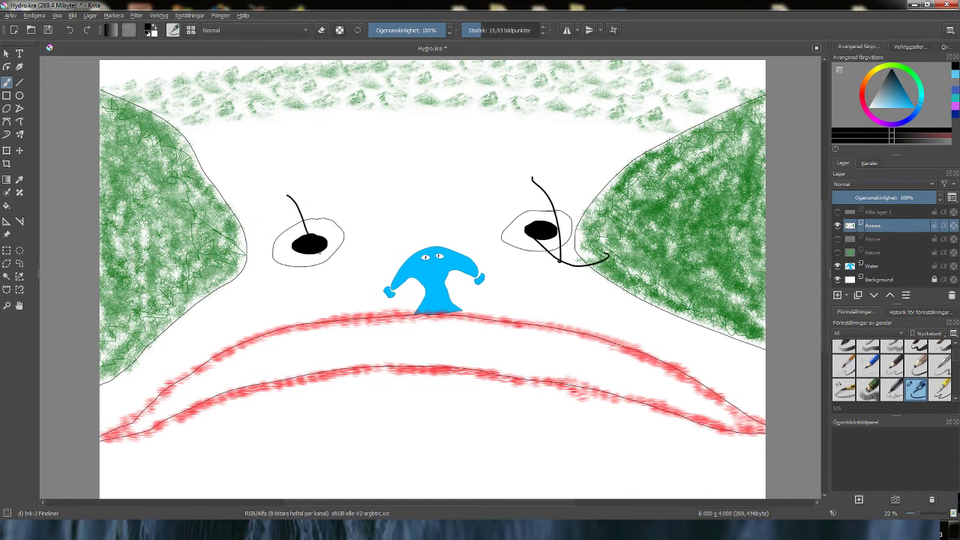
key(ctrl+z)
key(ctrl+z)
key(ctrl+z)
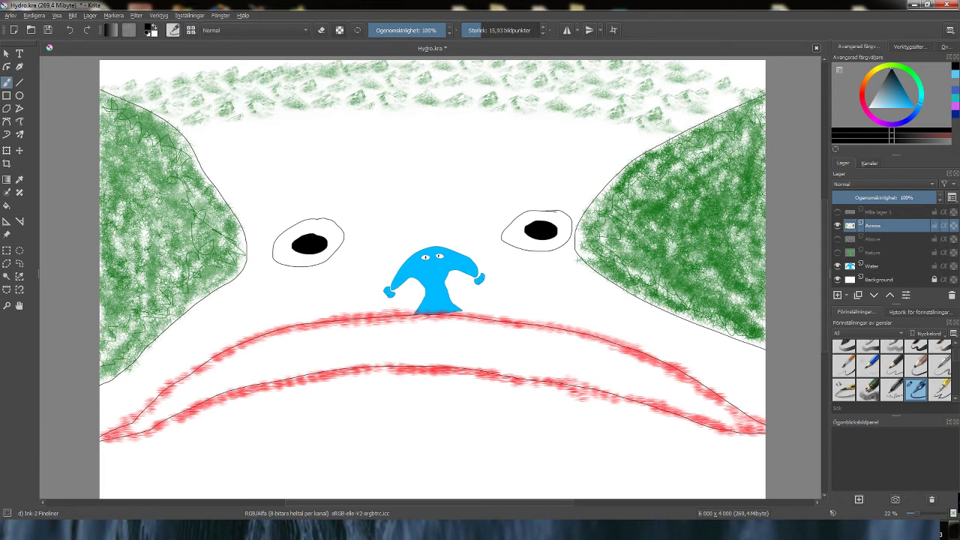
Hide the Arena layer and show the handwritten title layer together with the Water layer.
click(837, 265)
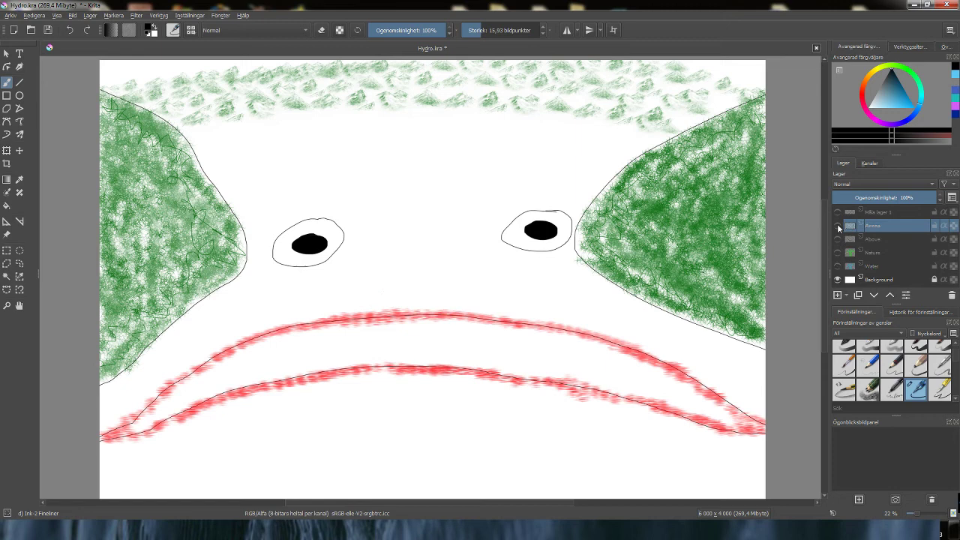
click(837, 225)
click(837, 212)
click(837, 266)
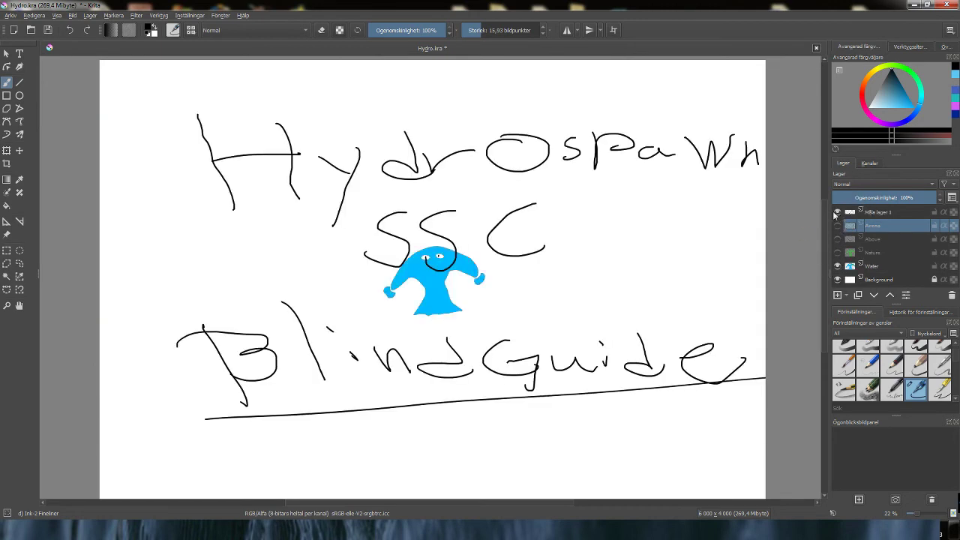
Move the blue Water figure to the right of the SSC lettering and the green Nature figure, made visible, to its left.
click(880, 261)
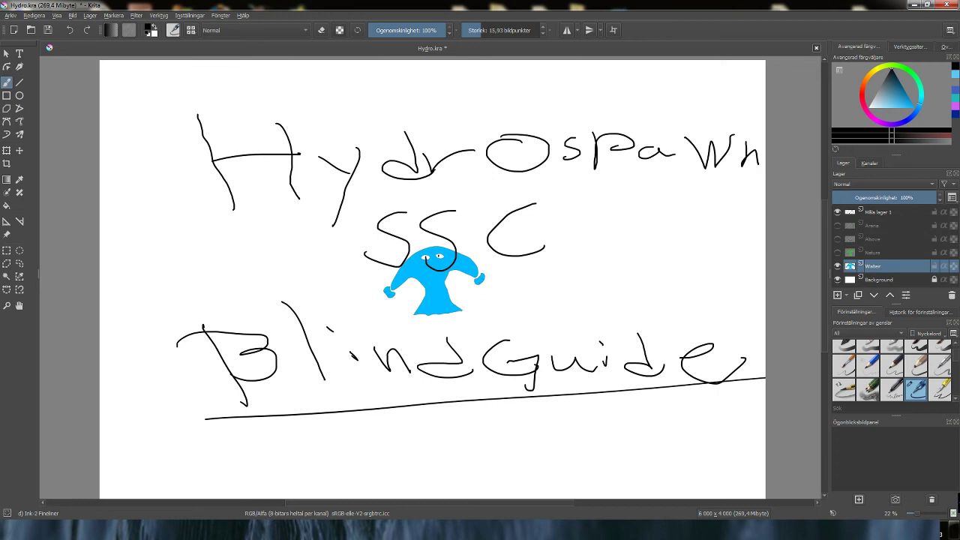
click(19, 150)
drag(453, 285, 675, 273)
click(841, 255)
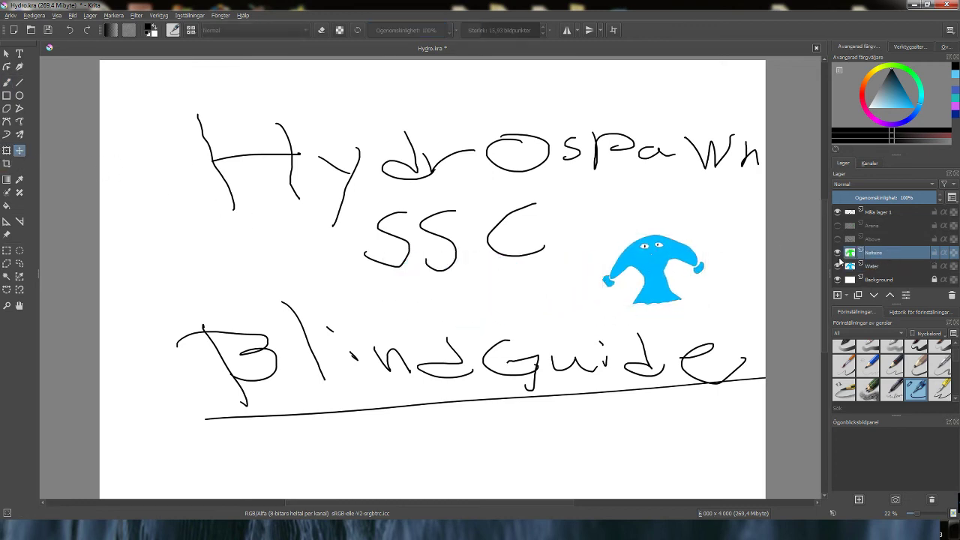
drag(425, 221, 266, 243)
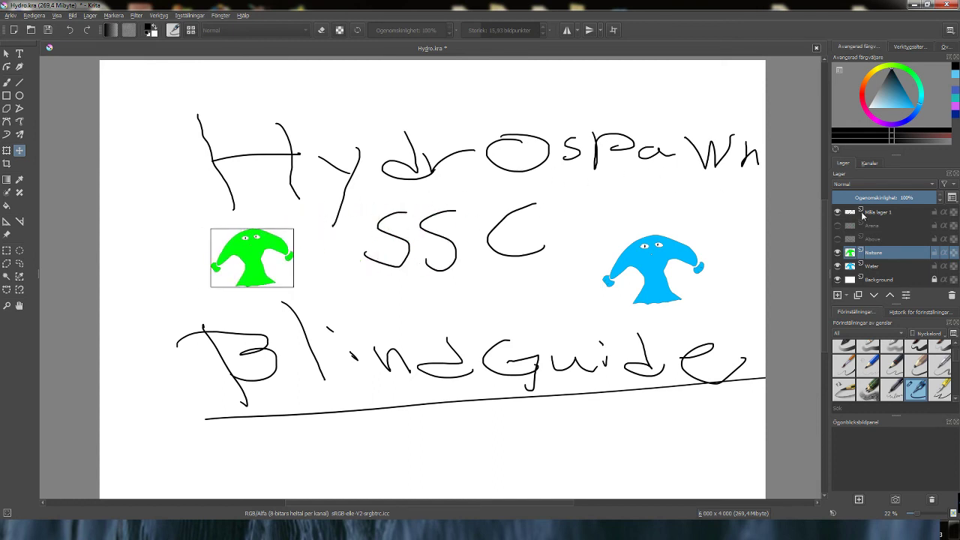
Select the handwritten title layer for freehand brush drawing.
click(882, 213)
key(b)
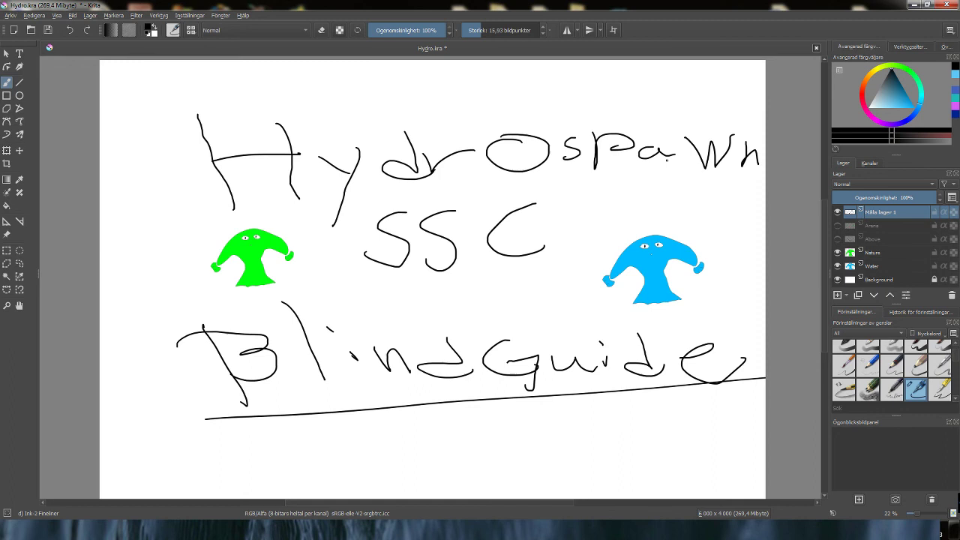